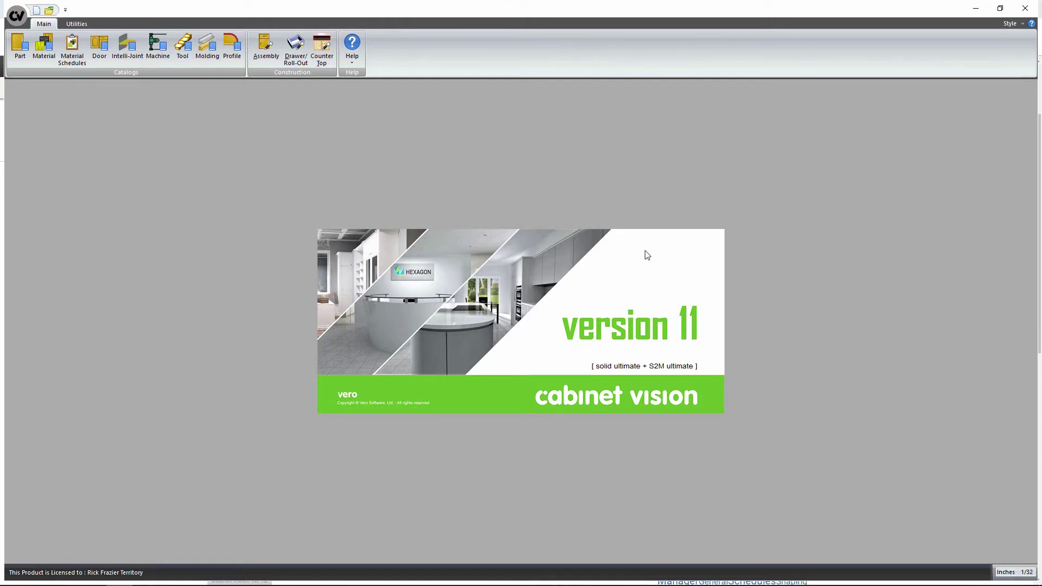
# Step: Switch to the version 12 window, compare briefly with version 11, then return to version 12
pyautogui.hotkey('alt', 'Tab')
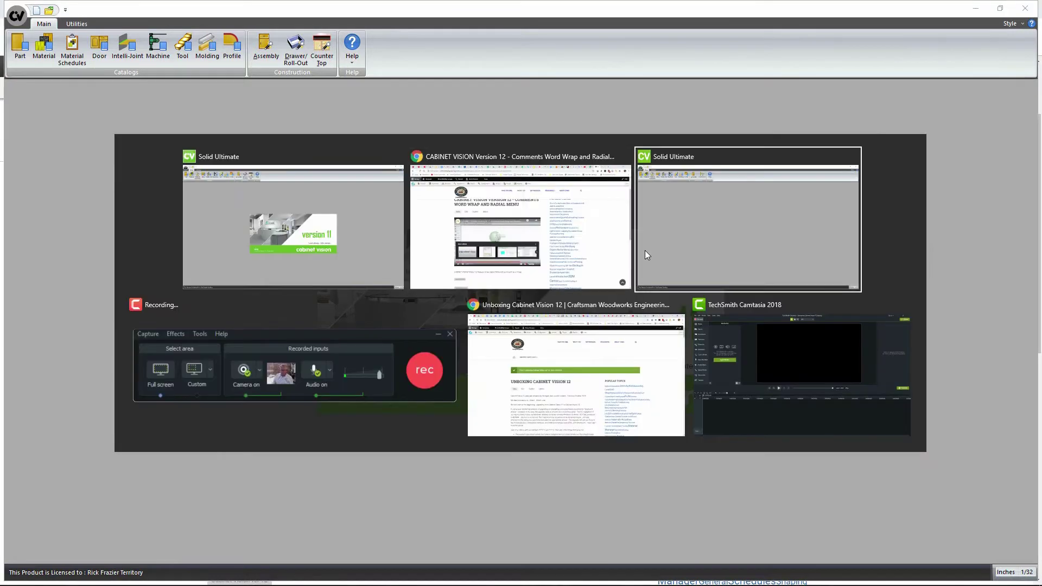
pyautogui.click(646, 253)
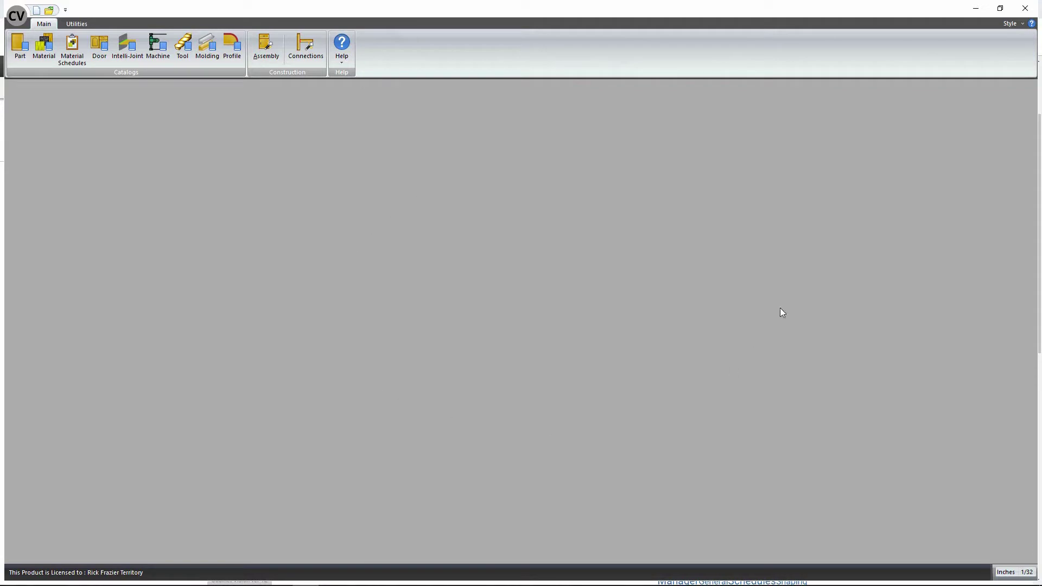
pyautogui.hotkey('alt', 'Tab')
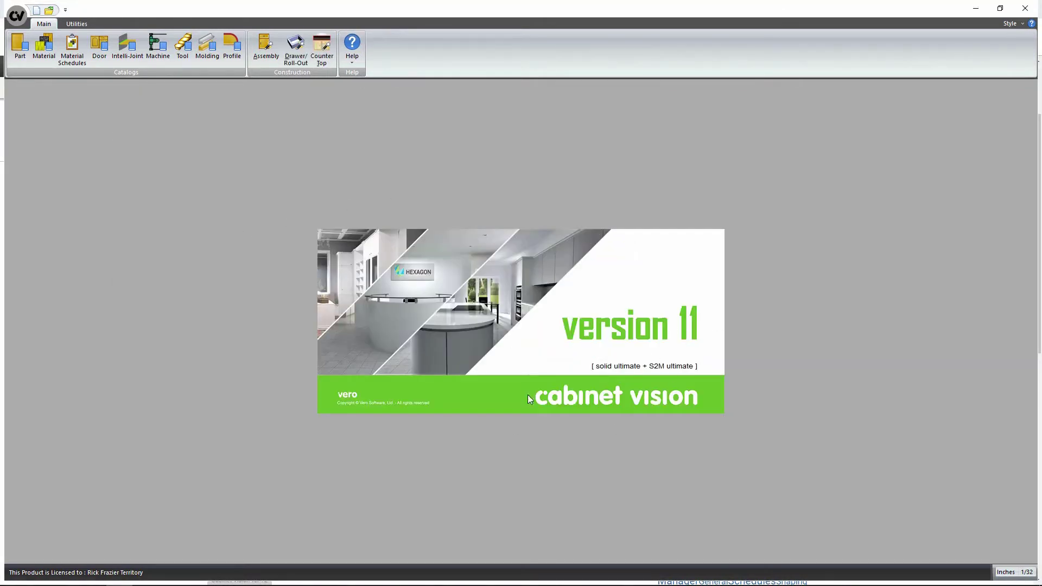
pyautogui.hotkey('alt', 'Tab')
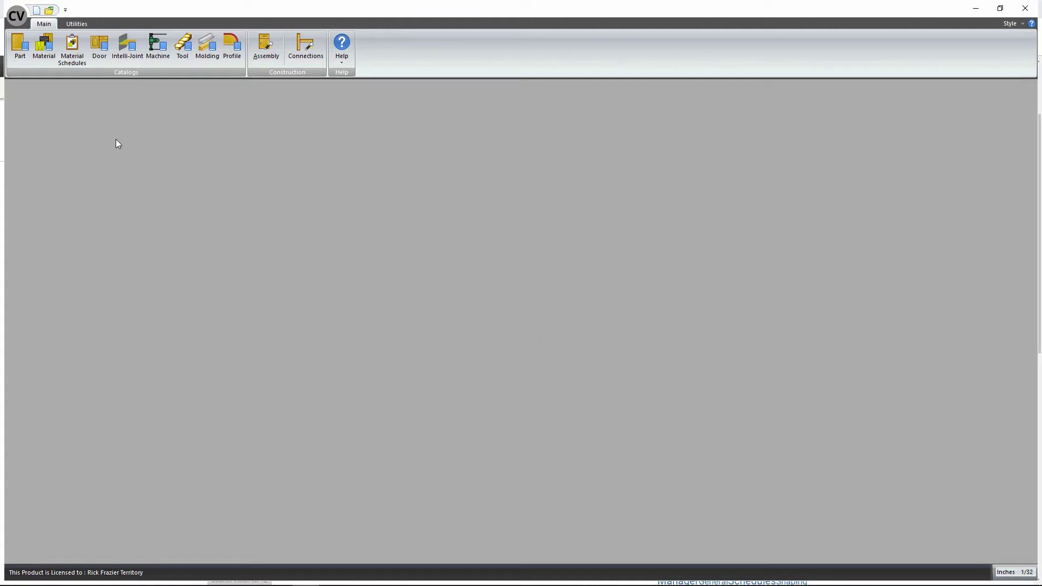
pyautogui.click(305, 48)
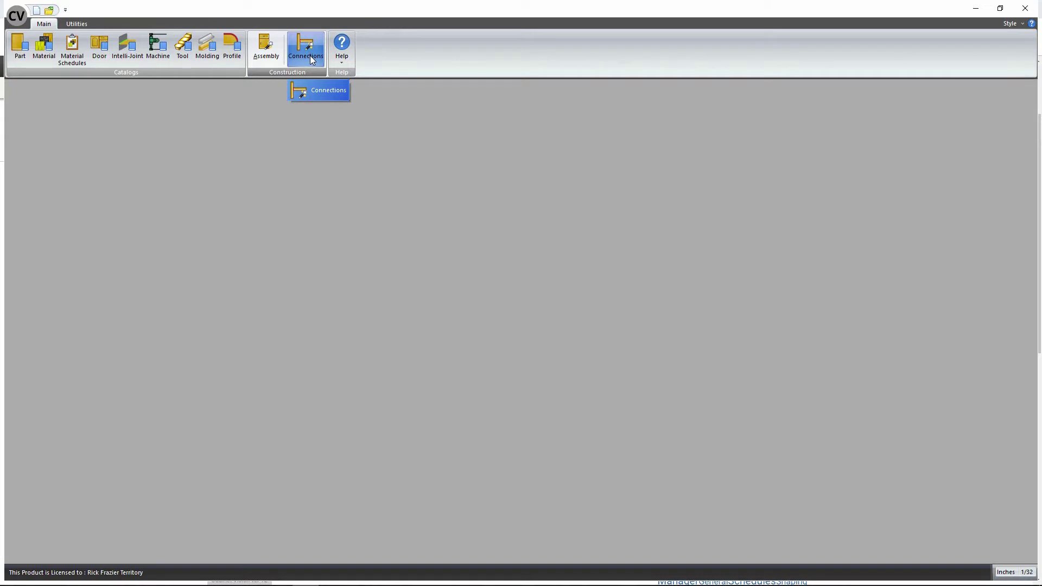
pyautogui.click(312, 60)
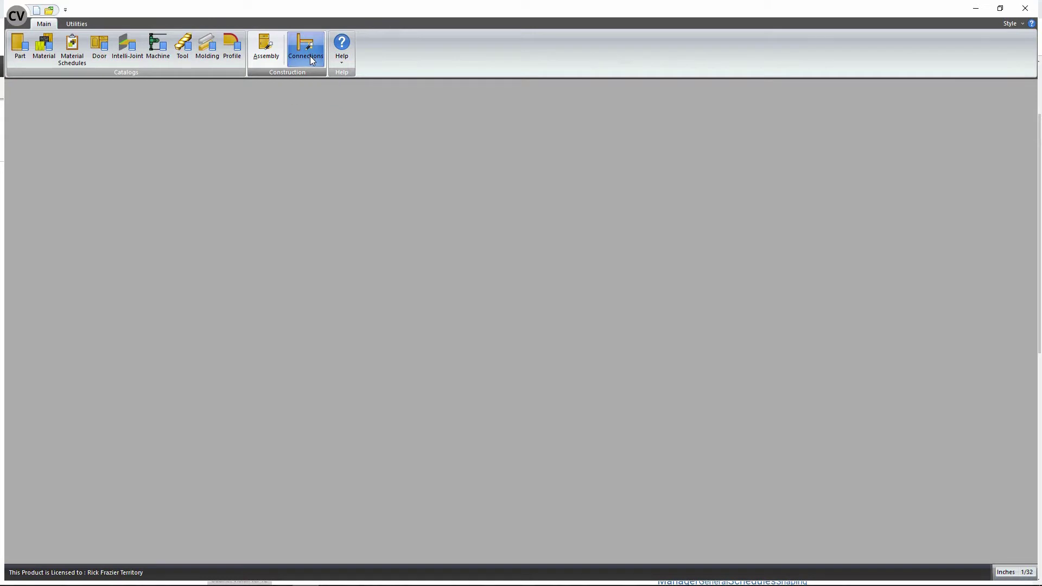
pyautogui.hotkey('alt', 'Tab')
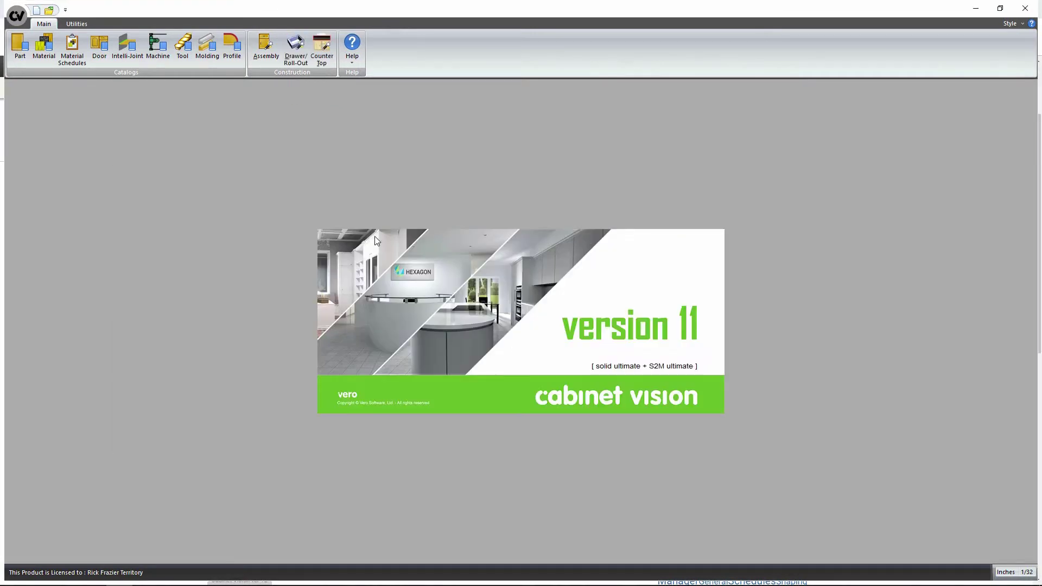
pyautogui.click(295, 64)
pyautogui.hotkey('alt', 'Tab')
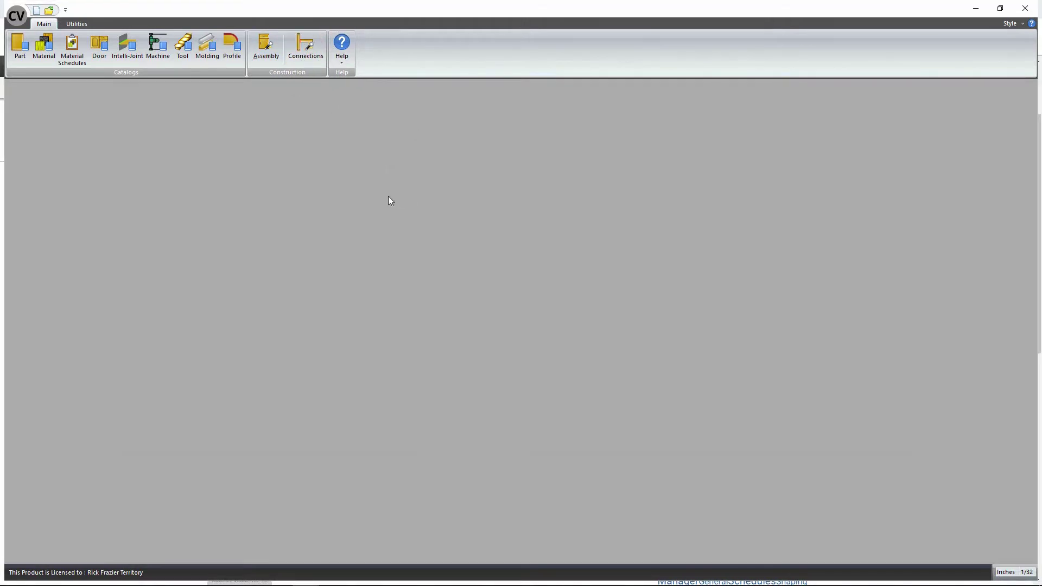
# Step: Open the Connection Manager from the Connections menu and move it to the screen centre
pyautogui.click(306, 57)
pyautogui.click(305, 57)
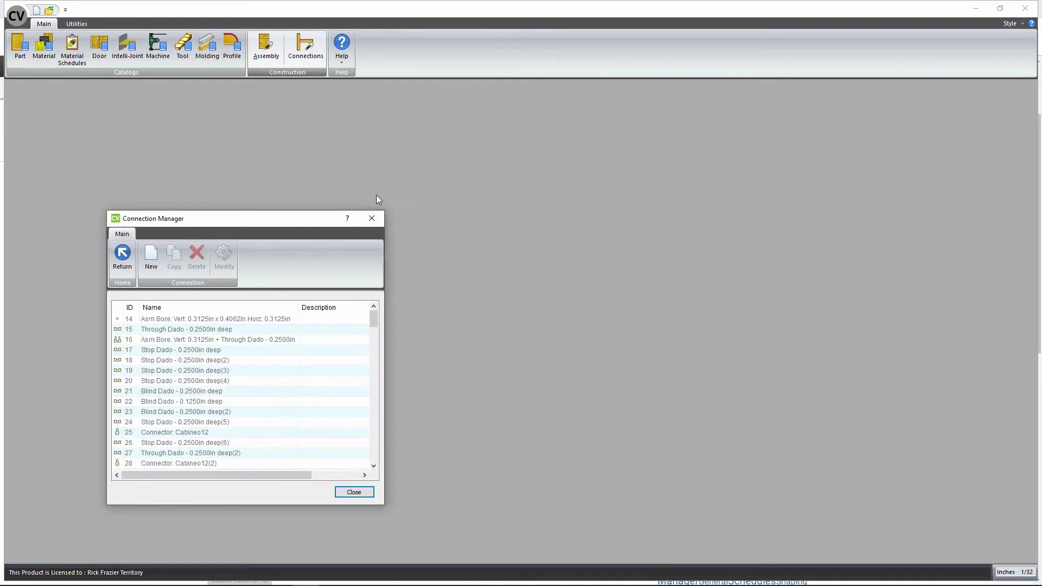
pyautogui.moveTo(275, 220); pyautogui.dragTo(456, 180)
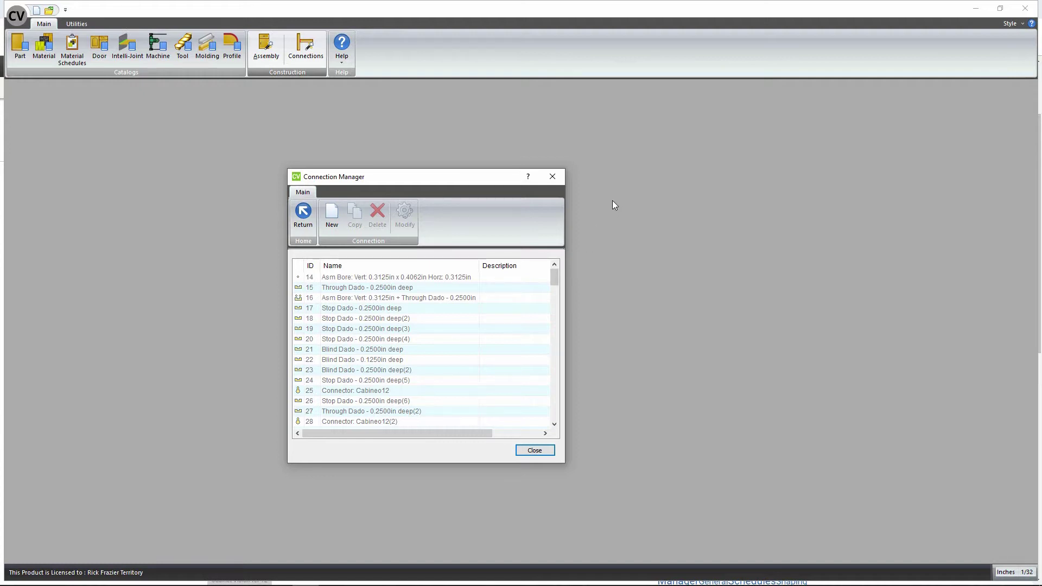
# Step: Check the About box for version 12.0.0 Build 296, then dismiss the Connections dropdown
pyautogui.click(1032, 24)
pyautogui.press('Tab')
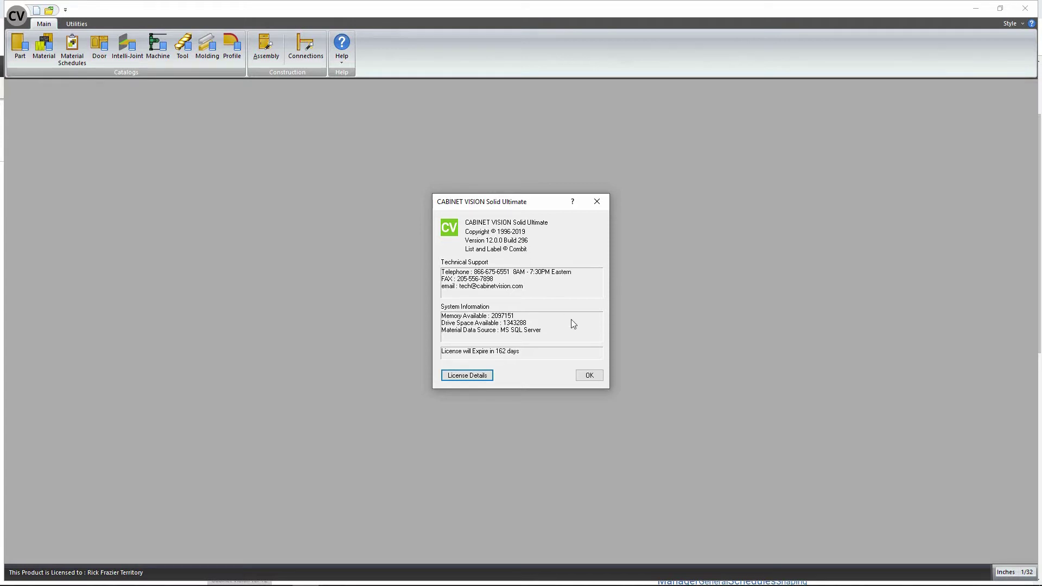
pyautogui.press('Escape')
pyautogui.click(306, 52)
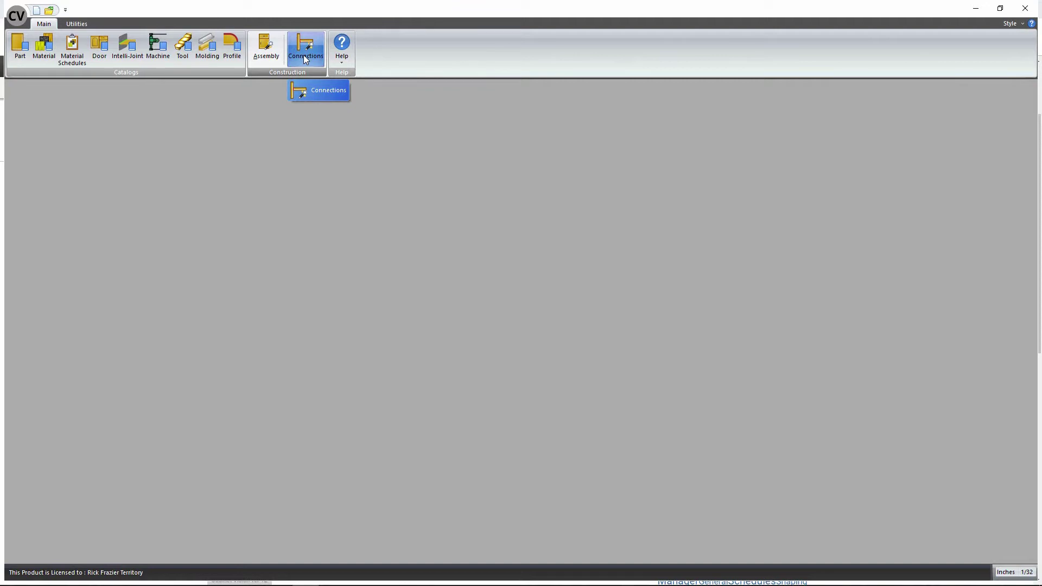
pyautogui.click(306, 59)
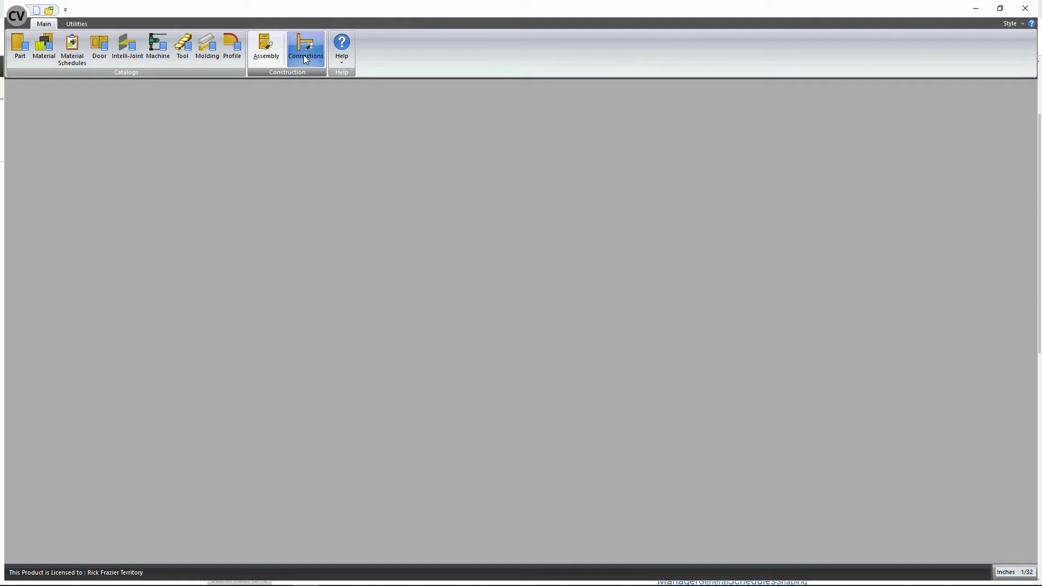
# Step: Reopen the Connection Manager and edit connection 18, Stop Dado - 0.2500in deep(2), moving its editor right
pyautogui.click(304, 55)
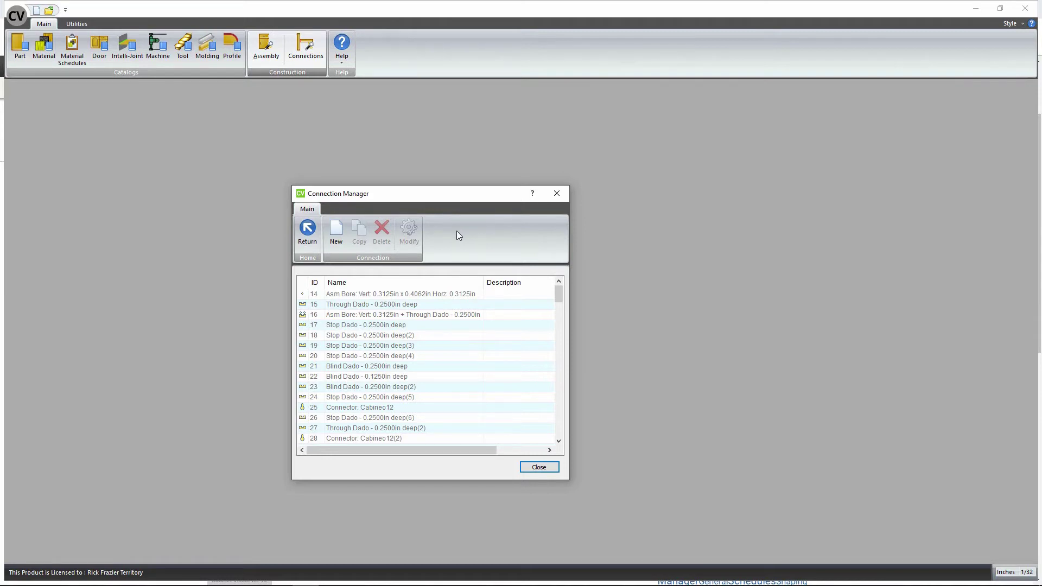
pyautogui.doubleClick(304, 340)
pyautogui.moveTo(537, 304); pyautogui.dragTo(627, 212)
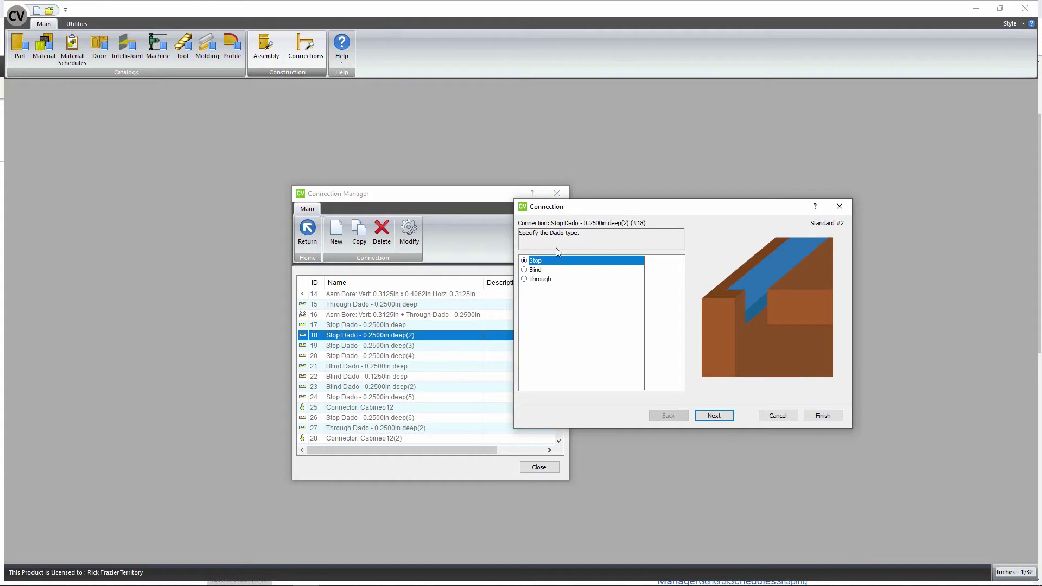
# Step: Close the Stop Dado editor, scroll through the connection list, then close the Connection Manager
pyautogui.press('Escape')
pyautogui.scroll(-1, 556, 296)
pyautogui.scroll(1, 555, 298)
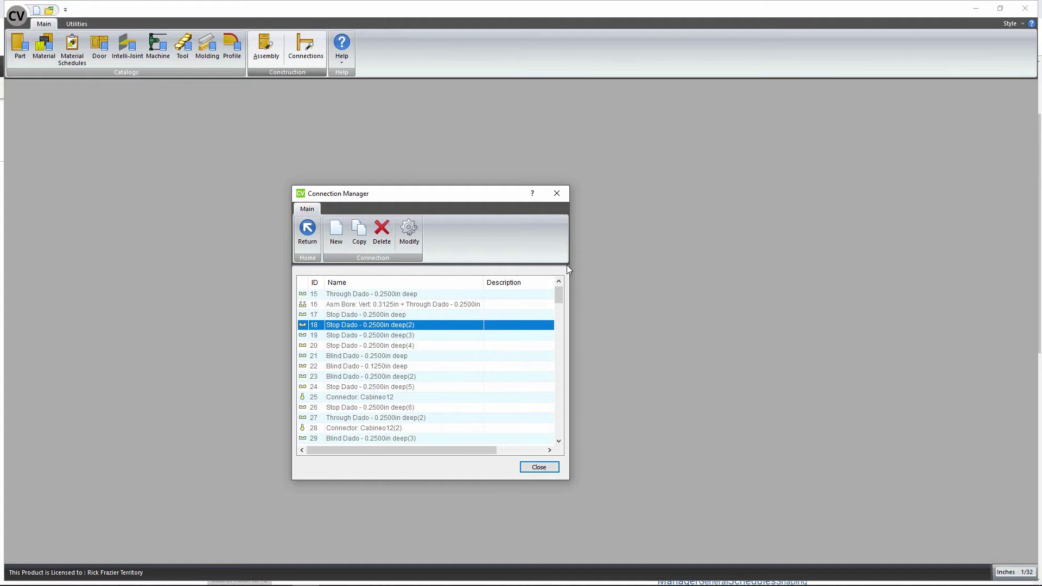
pyautogui.press('Escape')
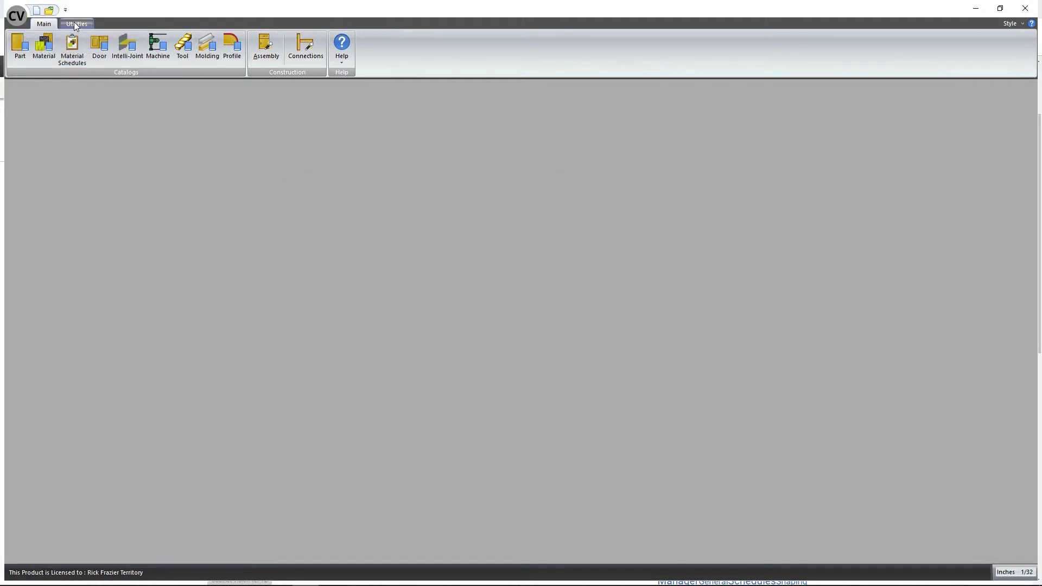
# Step: Start the Backup Utility from the Utilities tab, keeping existing backups instead of deleting them
pyautogui.click(75, 25)
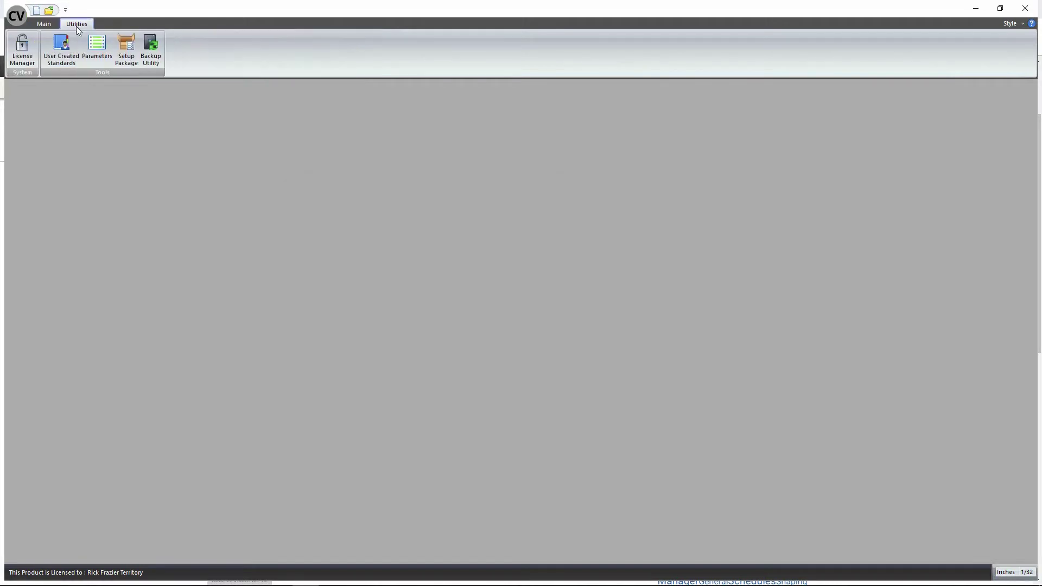
pyautogui.click(154, 61)
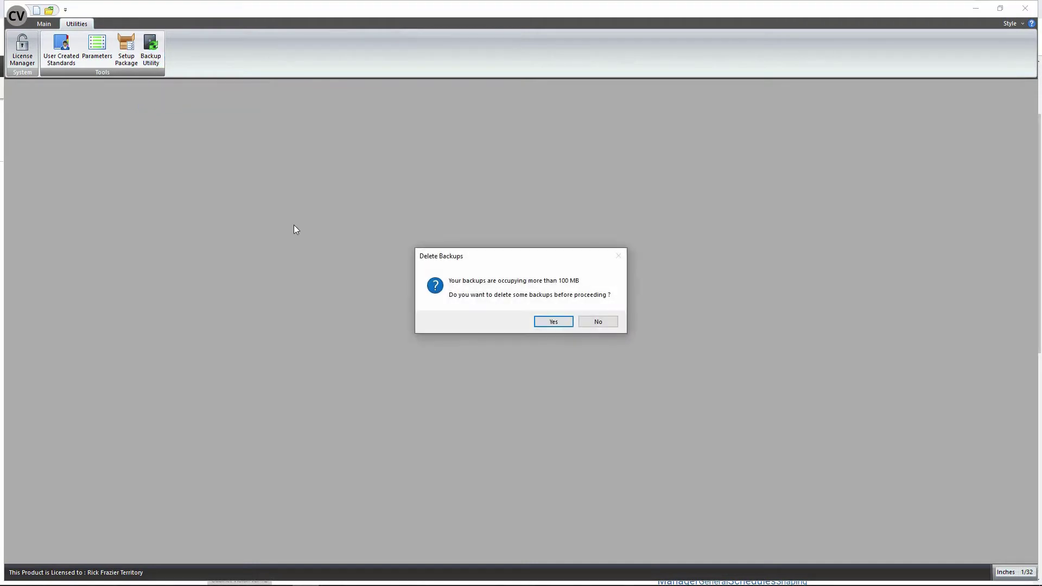
pyautogui.click(597, 322)
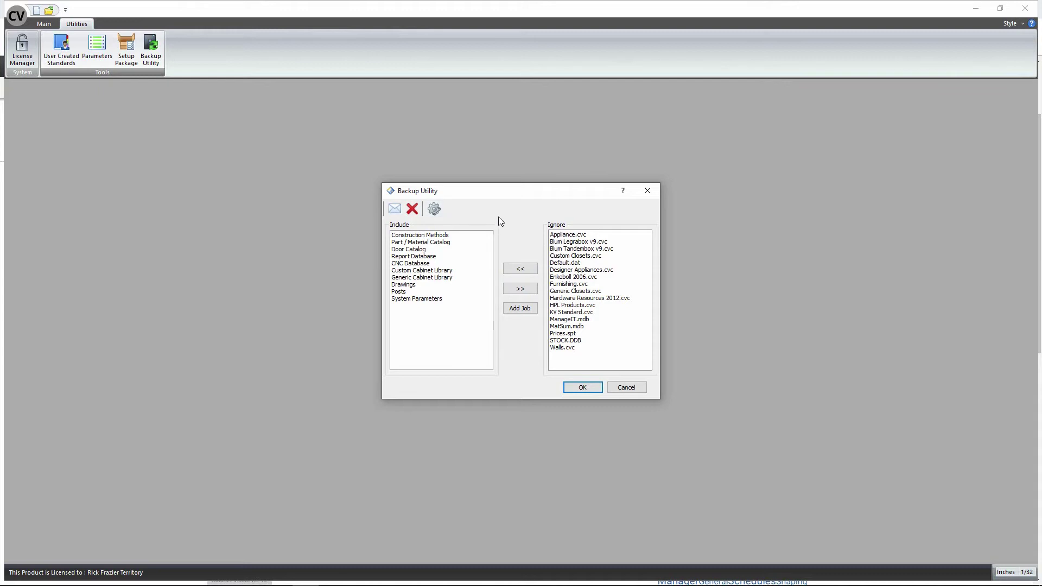
pyautogui.click(582, 387)
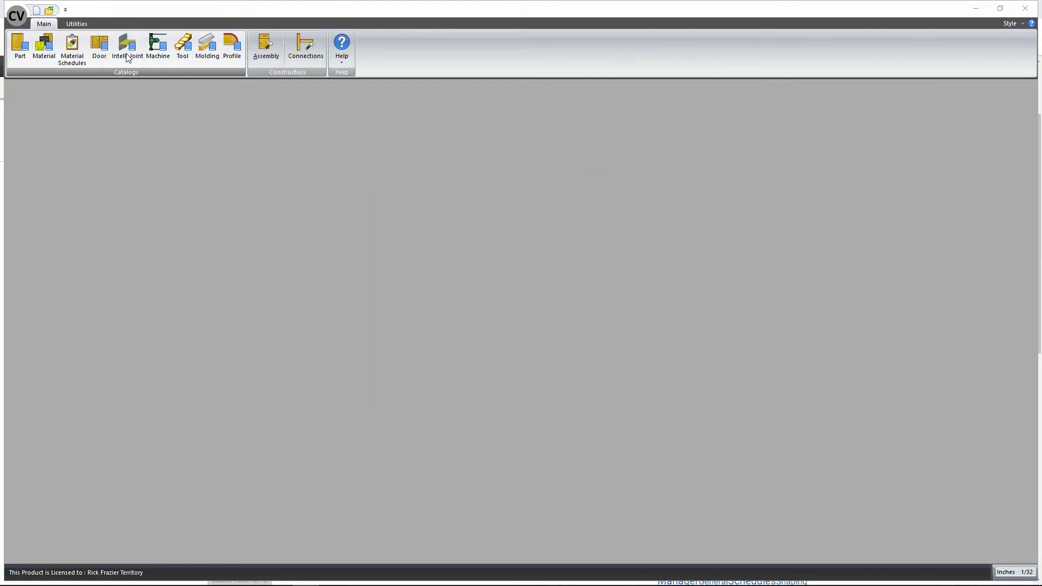
pyautogui.click(126, 54)
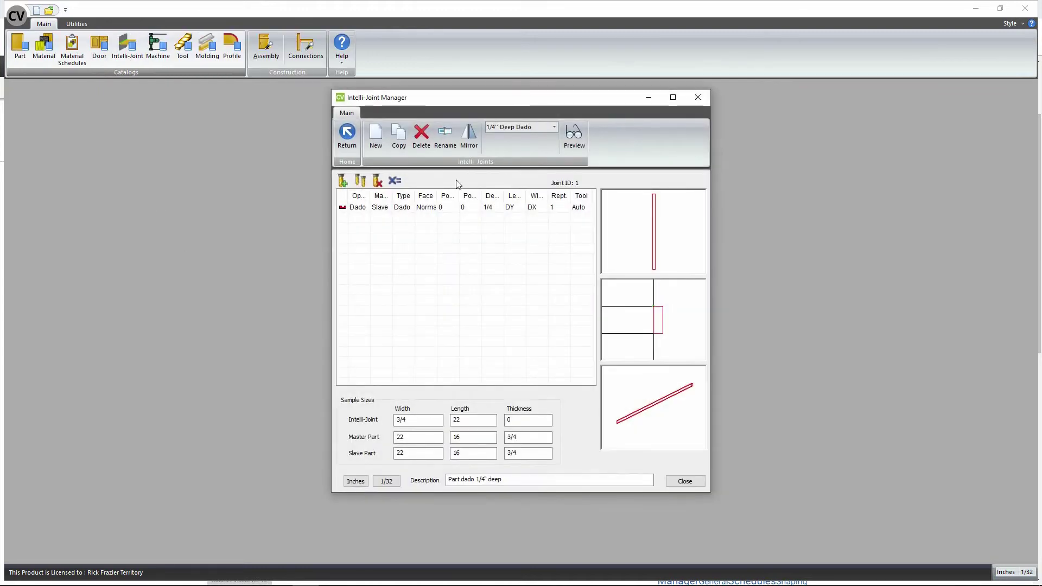
pyautogui.moveTo(421, 97); pyautogui.dragTo(418, 107)
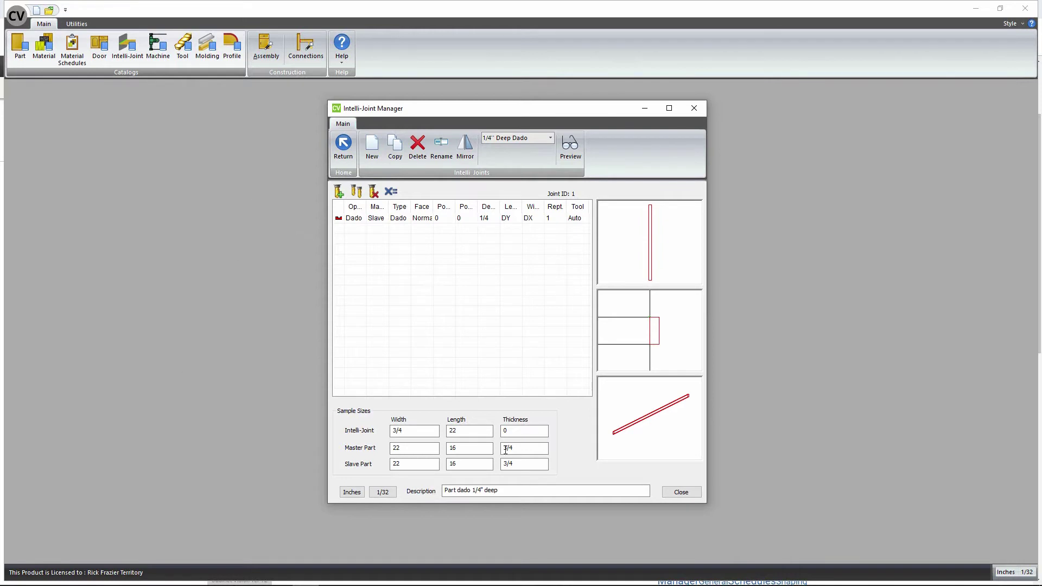
pyautogui.press('Escape')
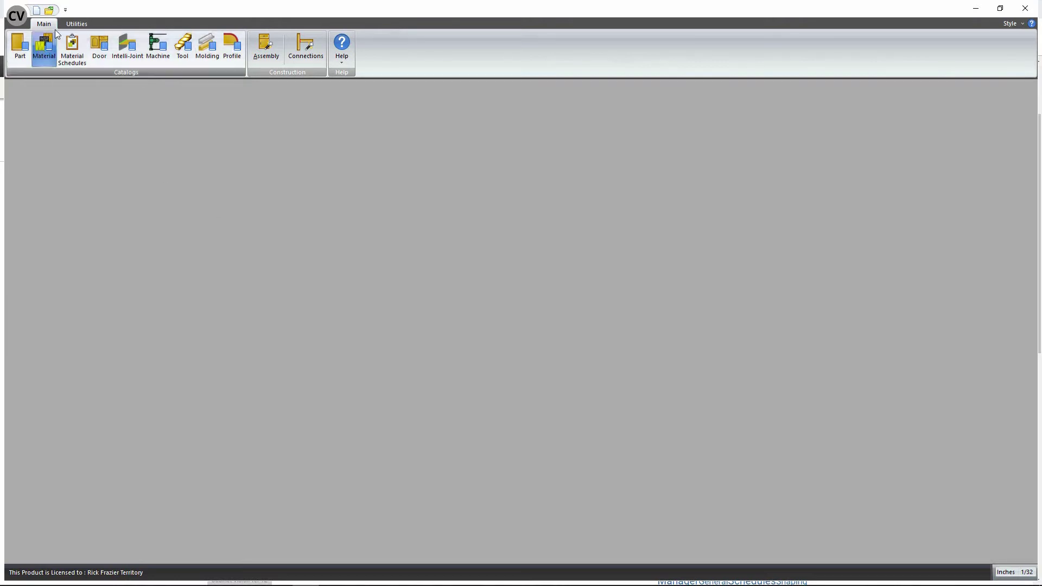
# Step: Open User Created Standards from the Utilities tab and drag its window to the screen centre
pyautogui.click(76, 24)
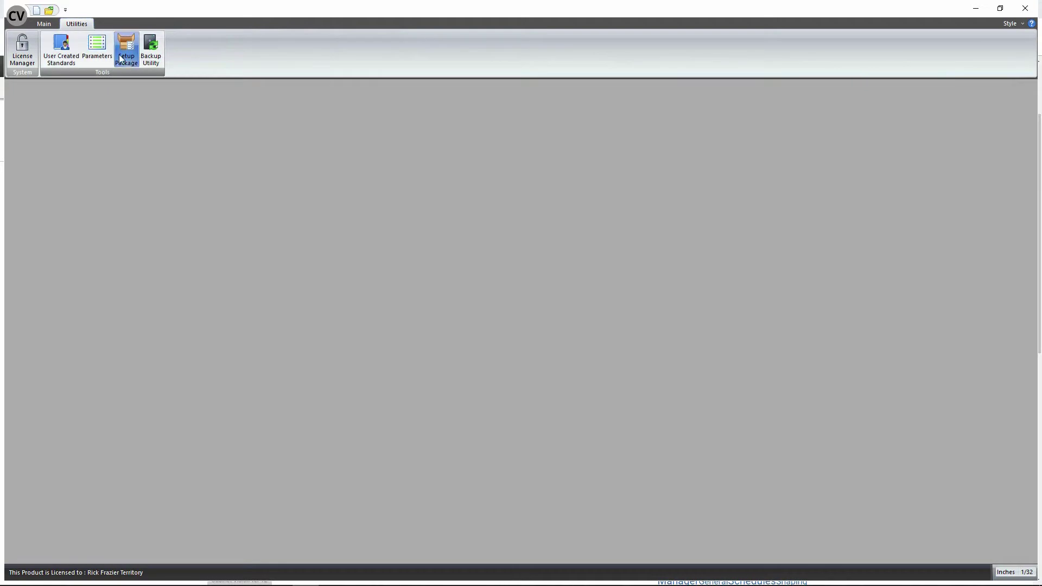
pyautogui.click(66, 63)
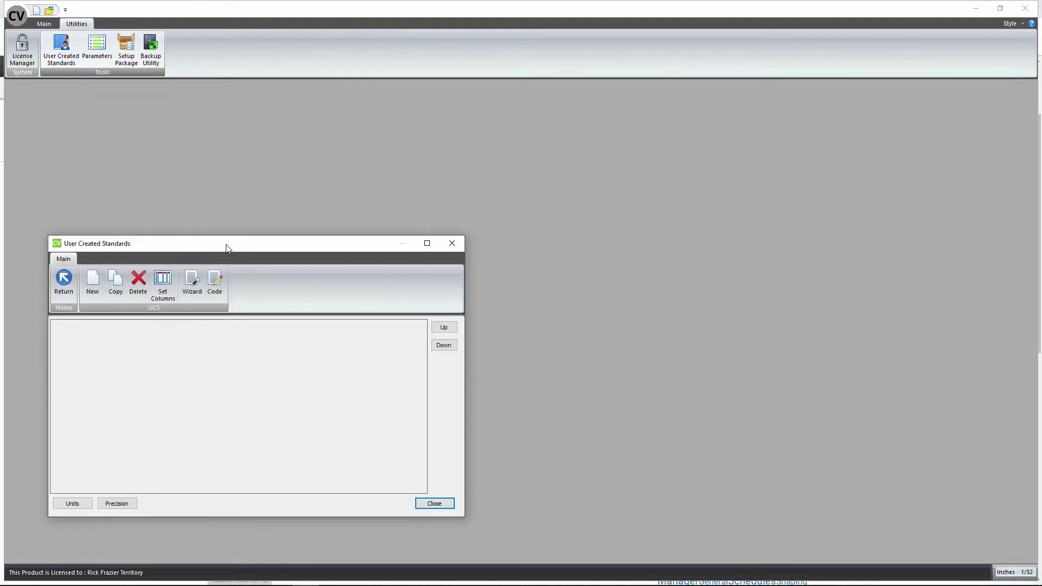
pyautogui.moveTo(223, 247); pyautogui.dragTo(491, 175)
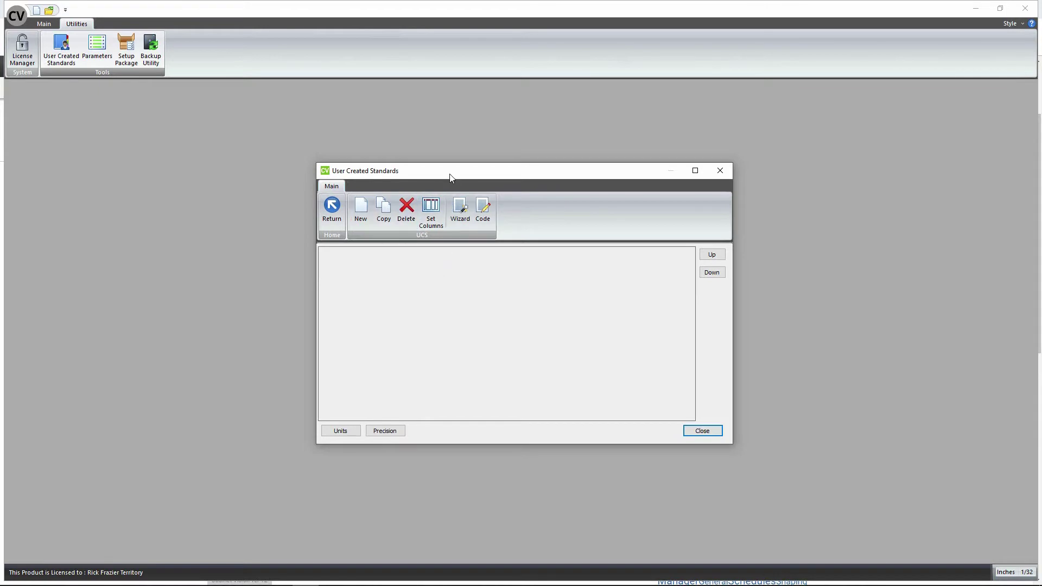
# Step: Maximize and restore the standards window, scroll its list, and view a standard's code
pyautogui.click(696, 172)
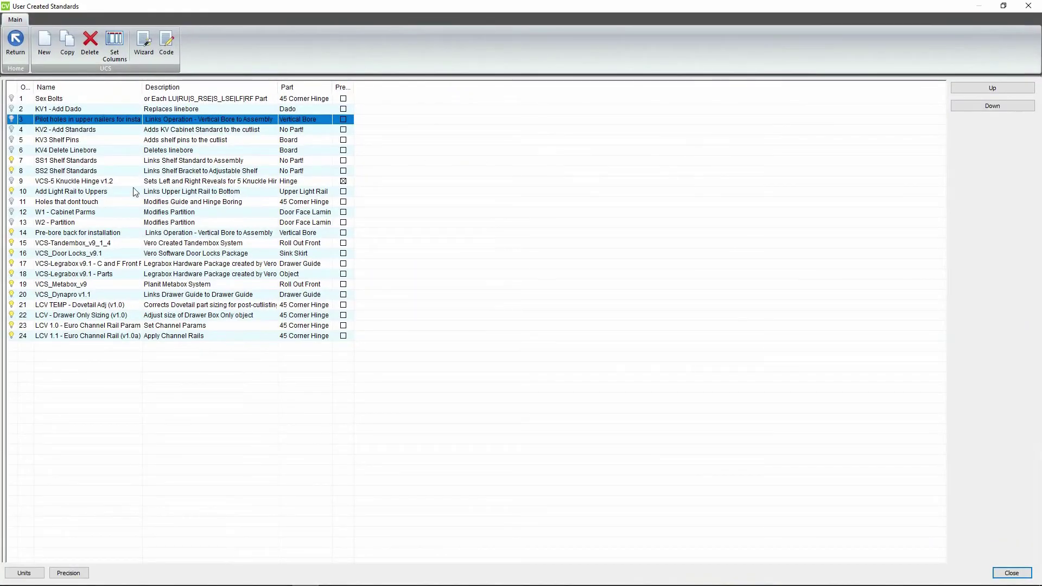
pyautogui.click(1004, 7)
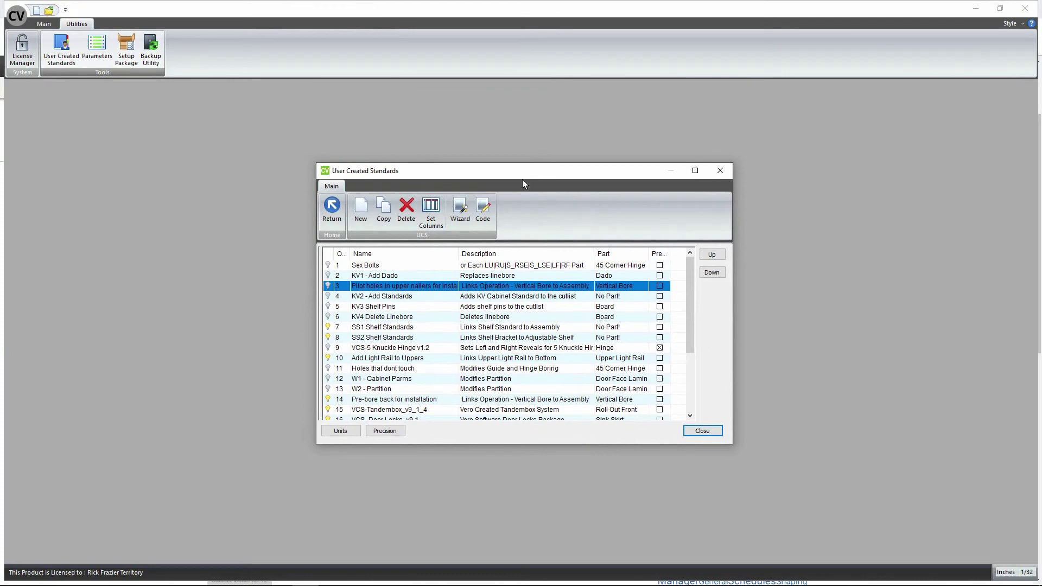
pyautogui.moveTo(692, 269); pyautogui.dragTo(686, 343)
pyautogui.scroll(3, 686, 367)
pyautogui.click(484, 217)
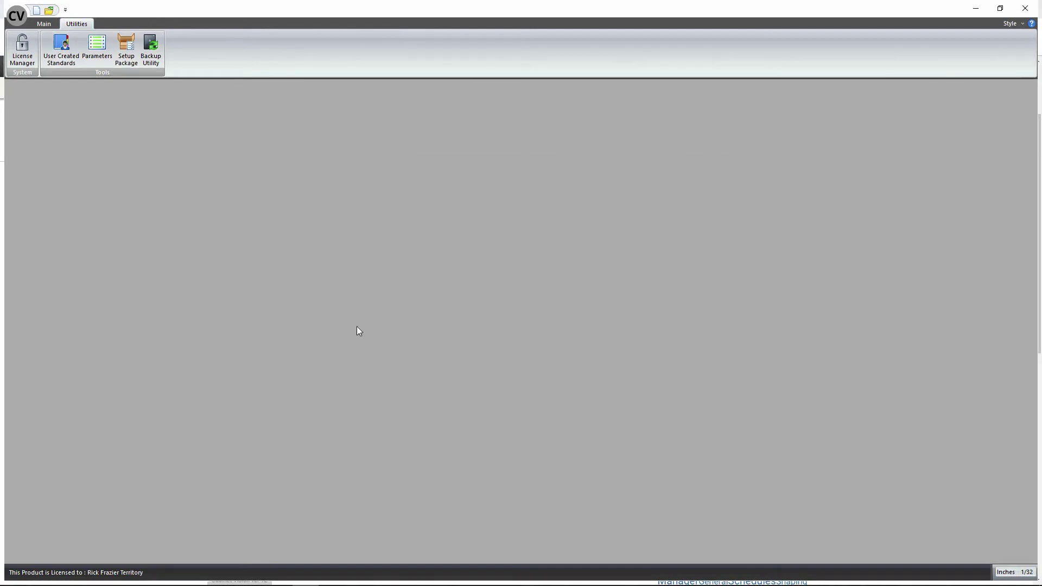
# Step: Create a new job from the Main tab, accepting the default Job Properties
pyautogui.click(44, 24)
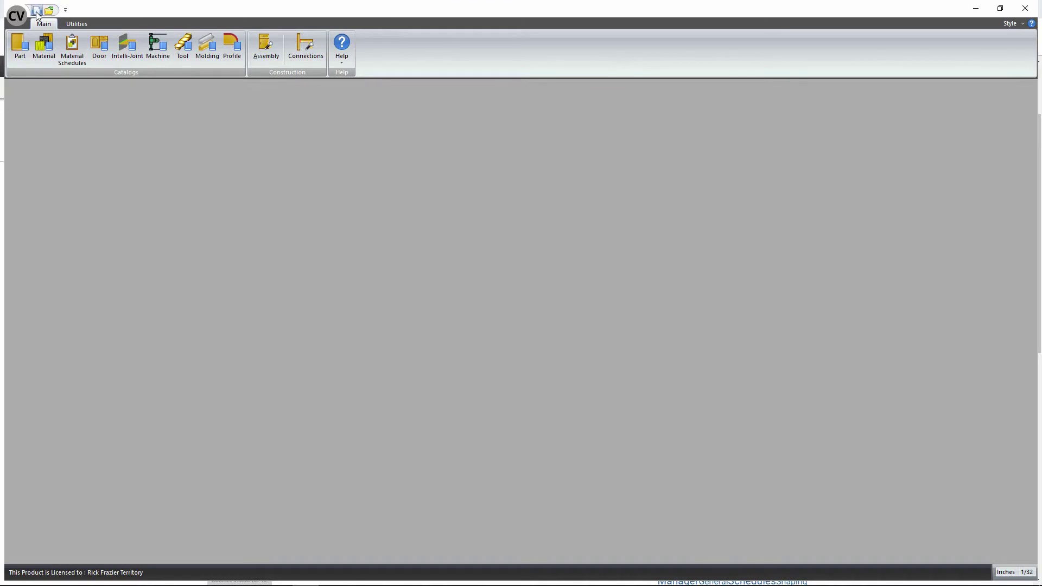
pyautogui.click(37, 11)
pyautogui.click(605, 421)
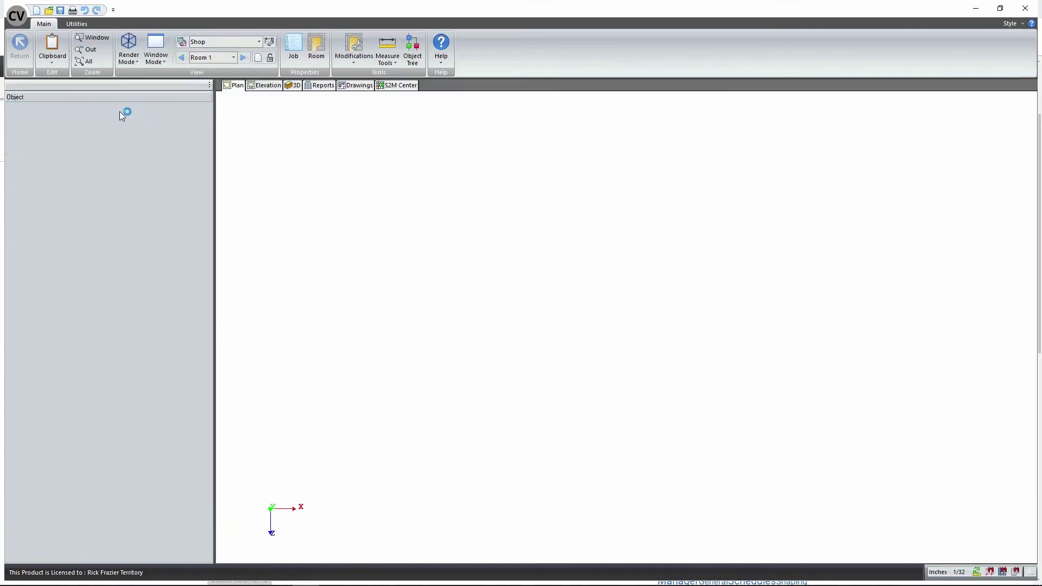
# Step: Draw three chained L-shaped walls in Room 1 and finish wall drawing
pyautogui.click(341, 220)
pyautogui.click(712, 219)
pyautogui.click(712, 438)
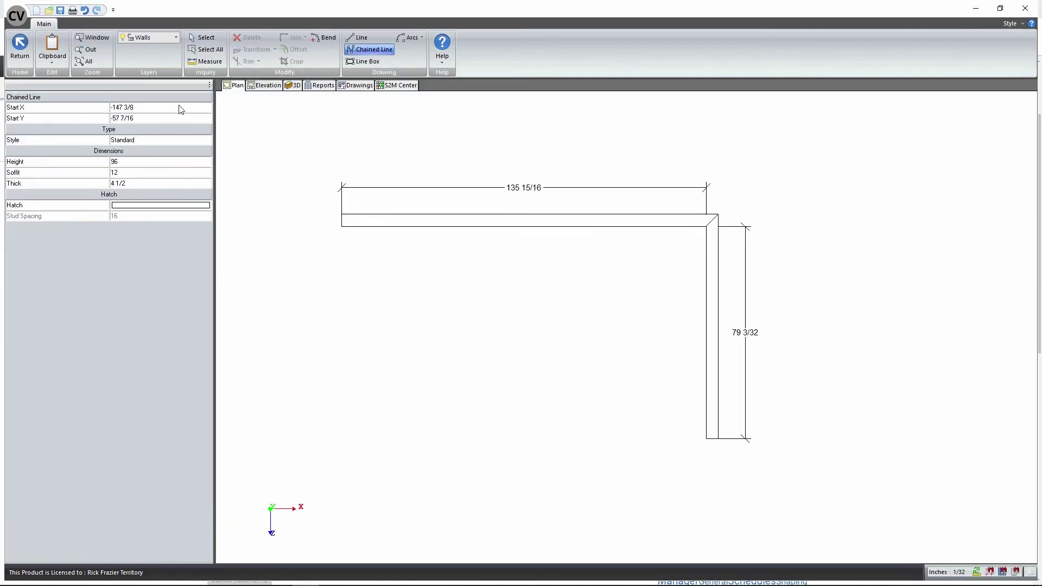
pyautogui.click(20, 49)
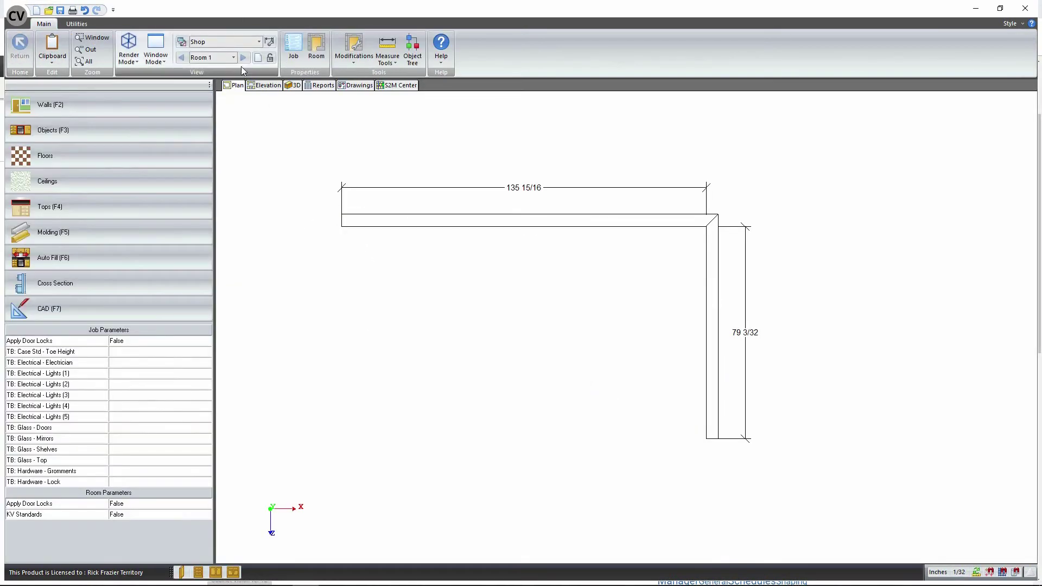
# Step: Start Room 2 and draw its L-shaped walls of 79 3/32 and 118 3/4
pyautogui.hotkey('ctrl', 'z')
pyautogui.hotkey('ctrl', 'z')
pyautogui.click(367, 479)
pyautogui.click(368, 262)
pyautogui.click(692, 262)
pyautogui.click(20, 49)
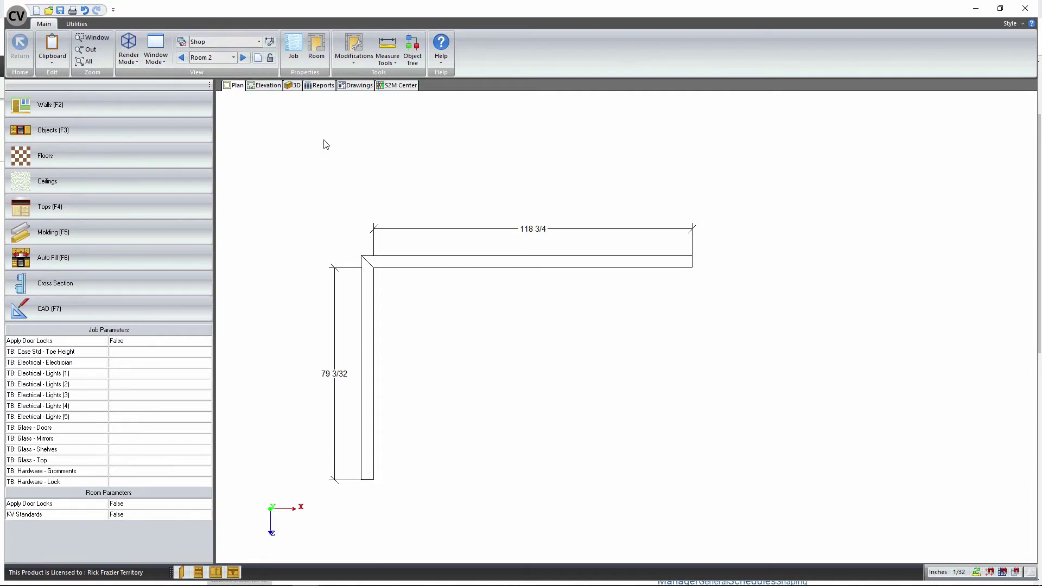
# Step: Show the wall elevations, stepping back to Room 1 and then forward to Room 2
pyautogui.click(266, 87)
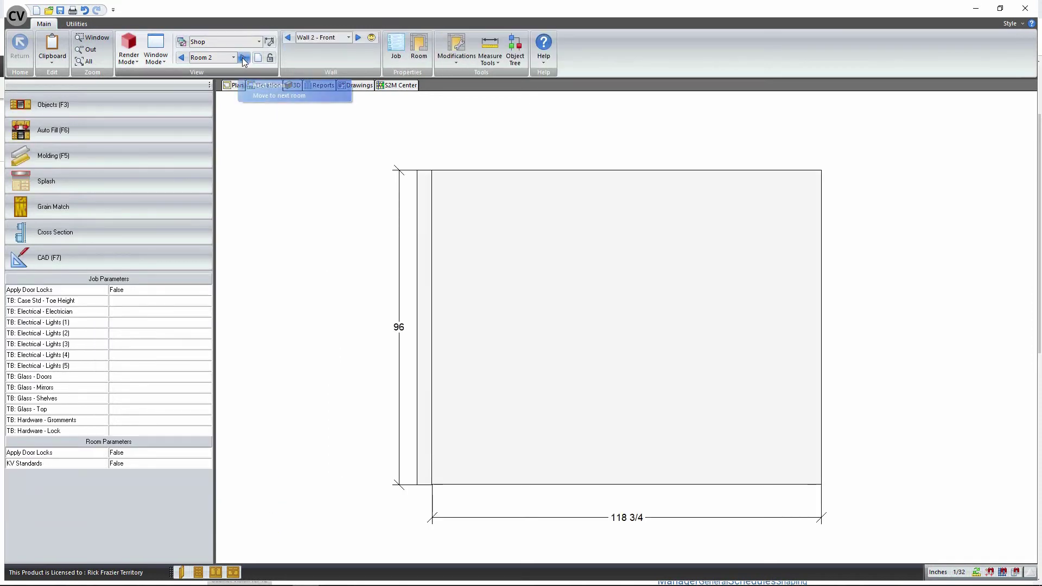
pyautogui.click(181, 58)
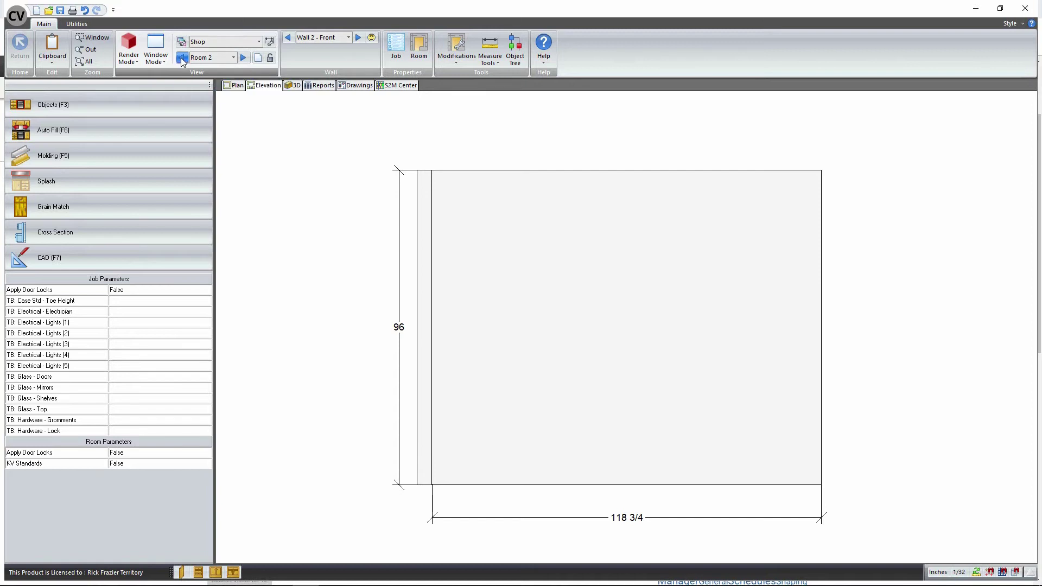
pyautogui.click(244, 58)
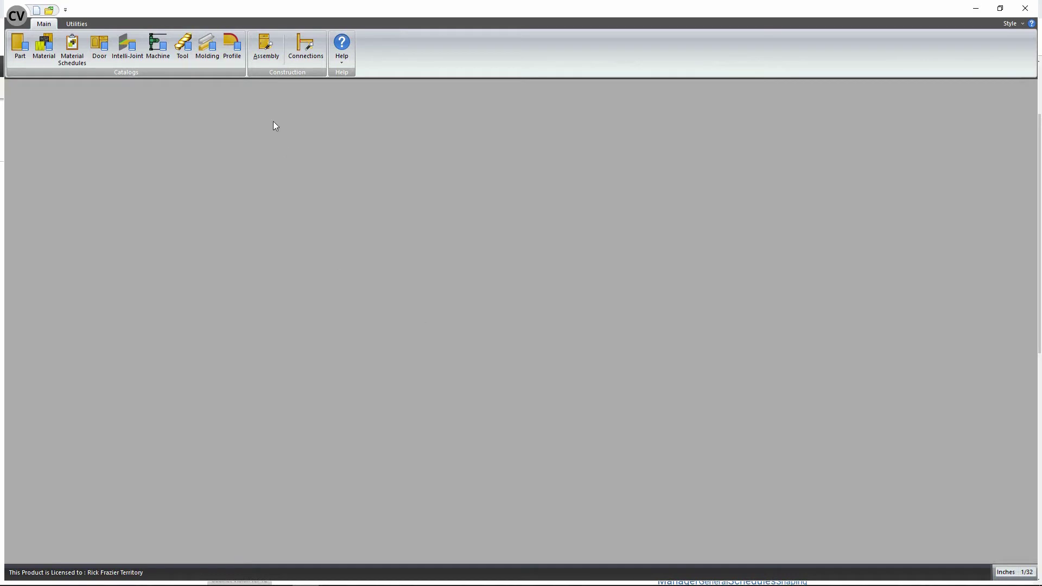
# Step: Open the Material Manager via Material > Edit Materials and list the Pull category
pyautogui.click(47, 51)
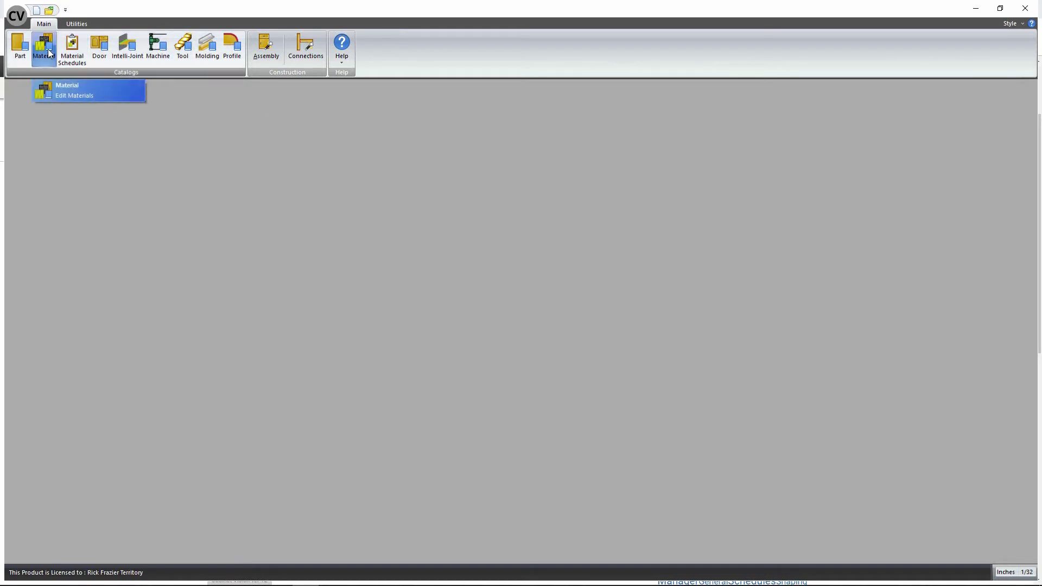
pyautogui.click(48, 53)
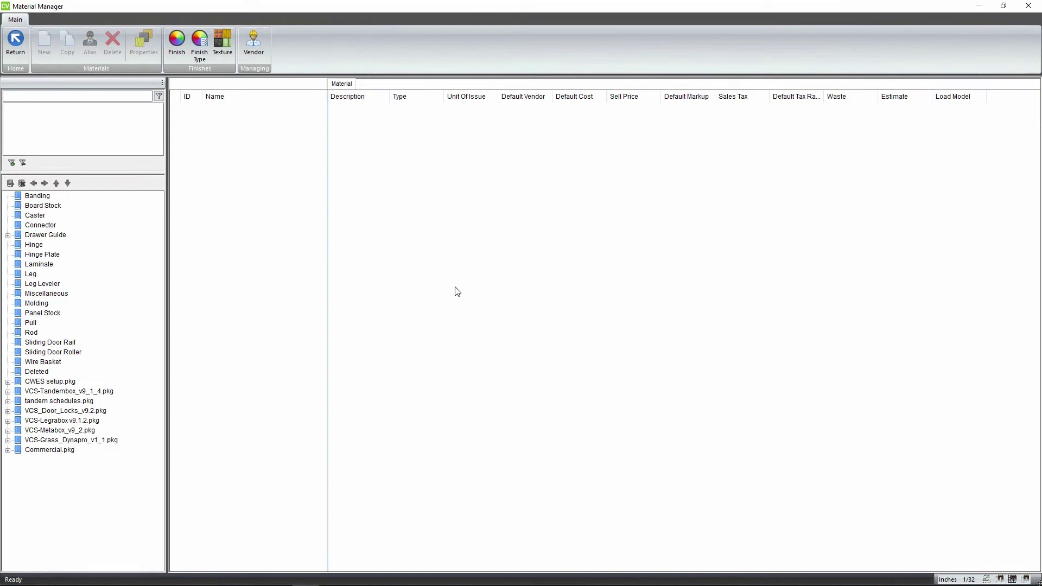
pyautogui.click(31, 324)
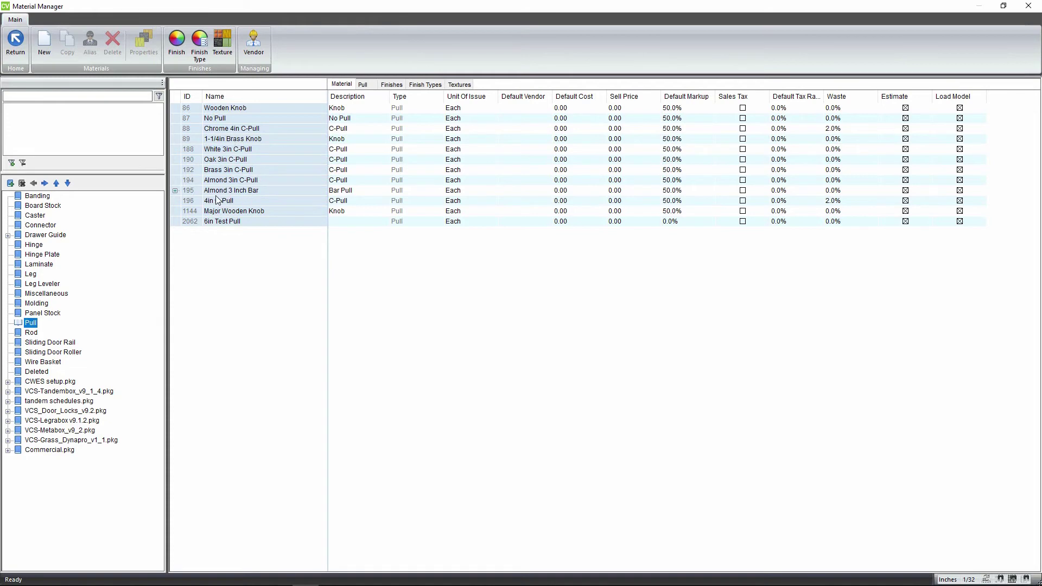
# Step: Start a new Pull-type material named 'any'
pyautogui.click(45, 46)
pyautogui.click(535, 233)
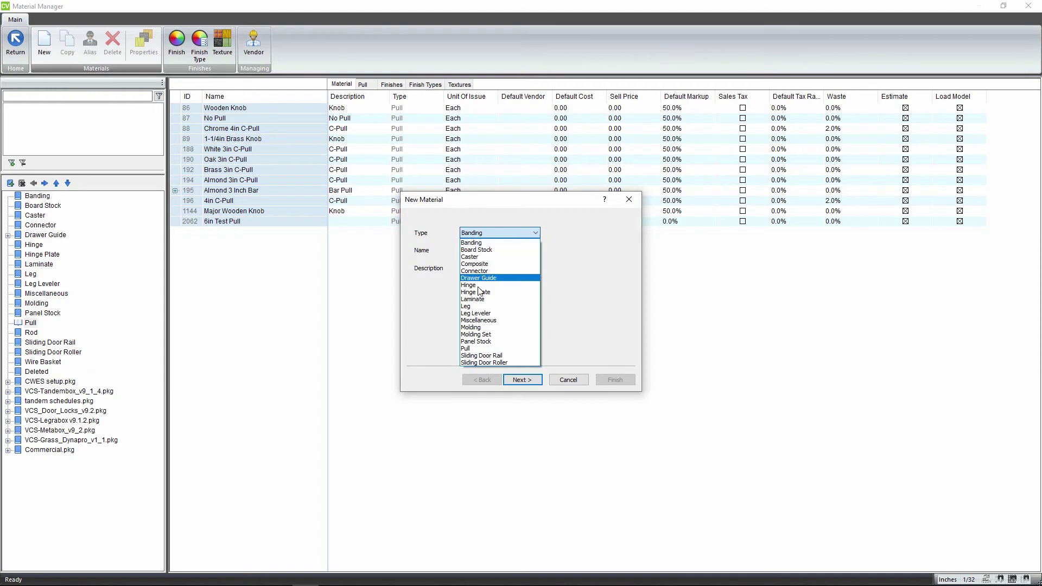
pyautogui.click(470, 352)
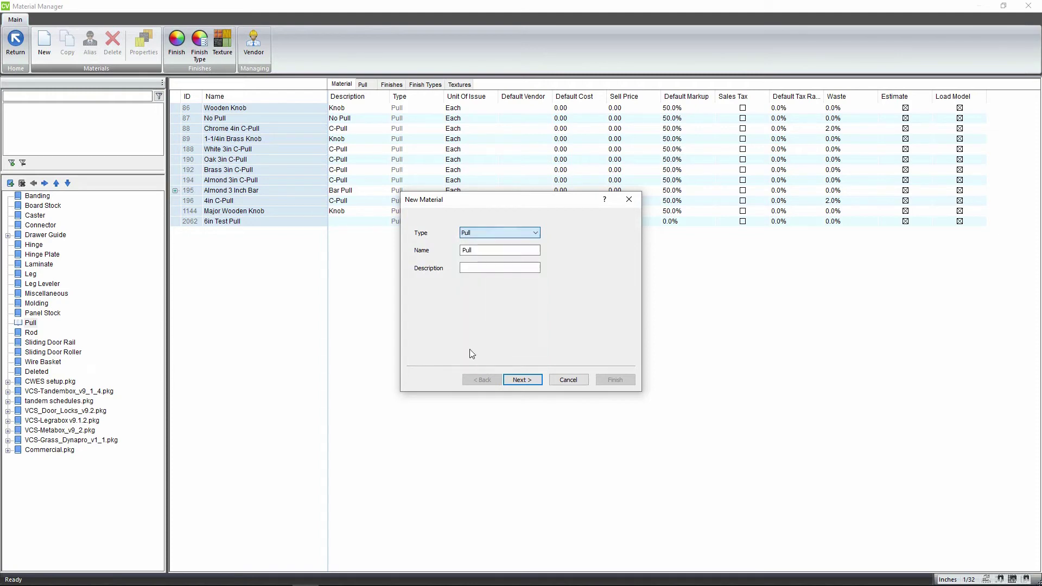
pyautogui.click(491, 268)
pyautogui.hotkey('shift', 'Tab')
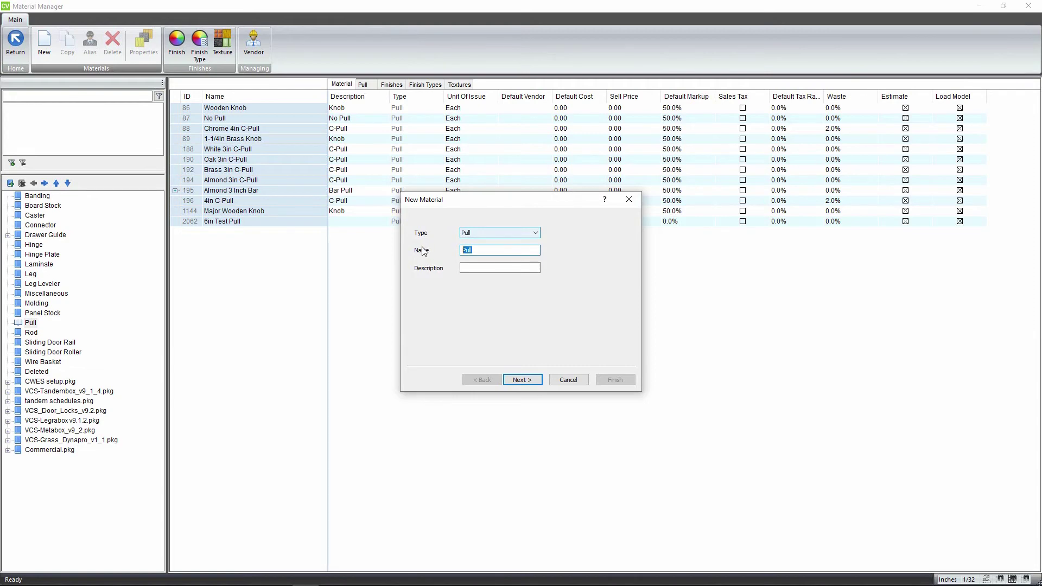
pyautogui.write('any')
pyautogui.press('Tab')
pyautogui.click(530, 381)
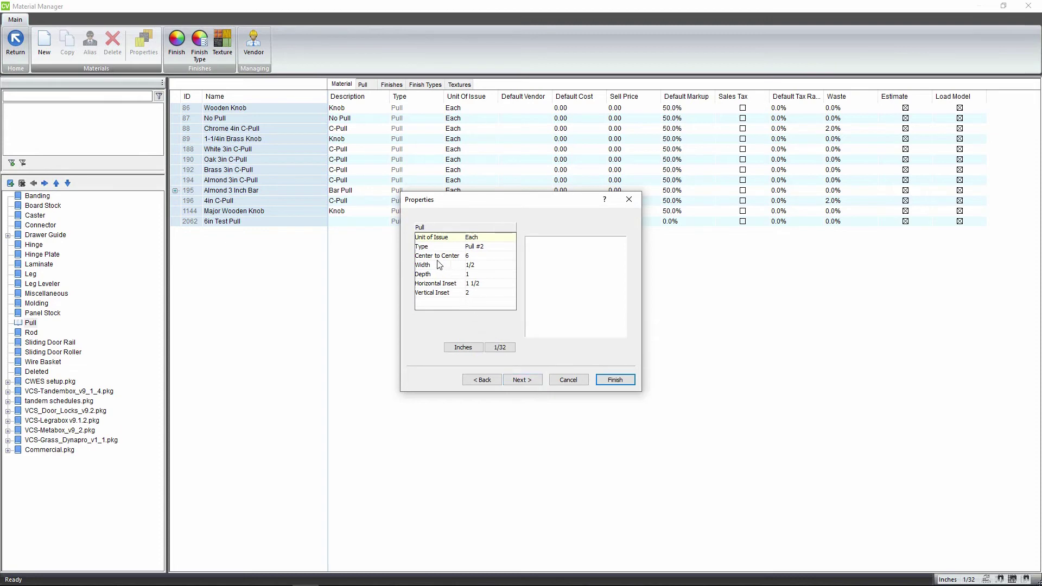
# Step: Set the new pull's Center to Center spacing to 7 and finish
pyautogui.click(470, 259)
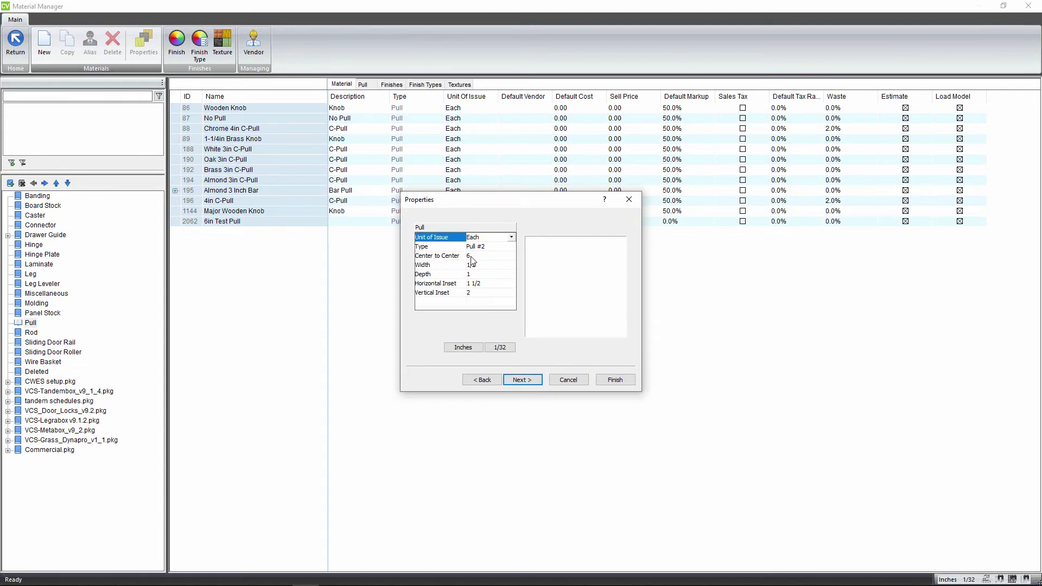
pyautogui.click(470, 258)
pyautogui.click(477, 257)
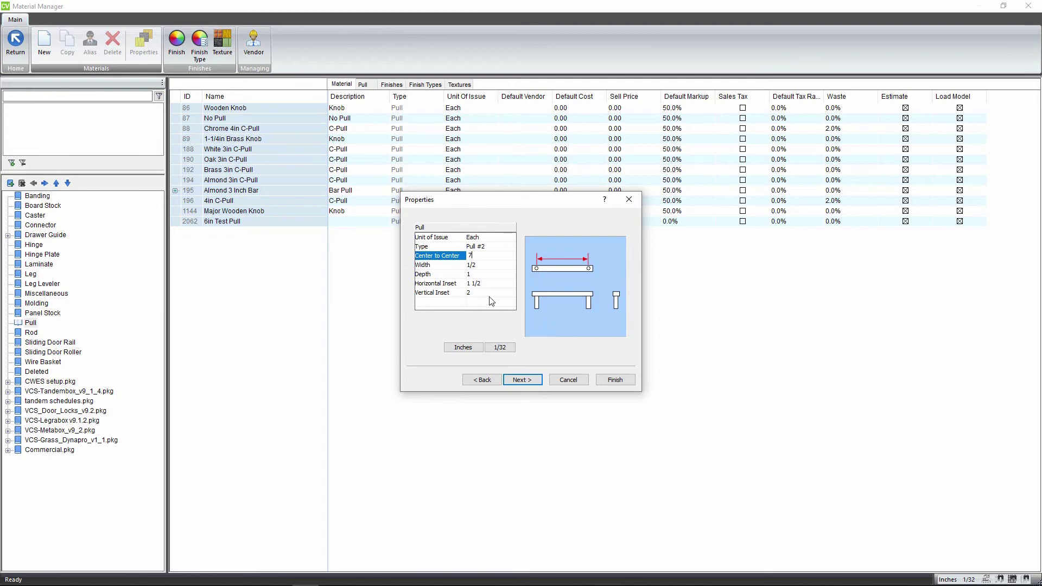
pyautogui.click(534, 381)
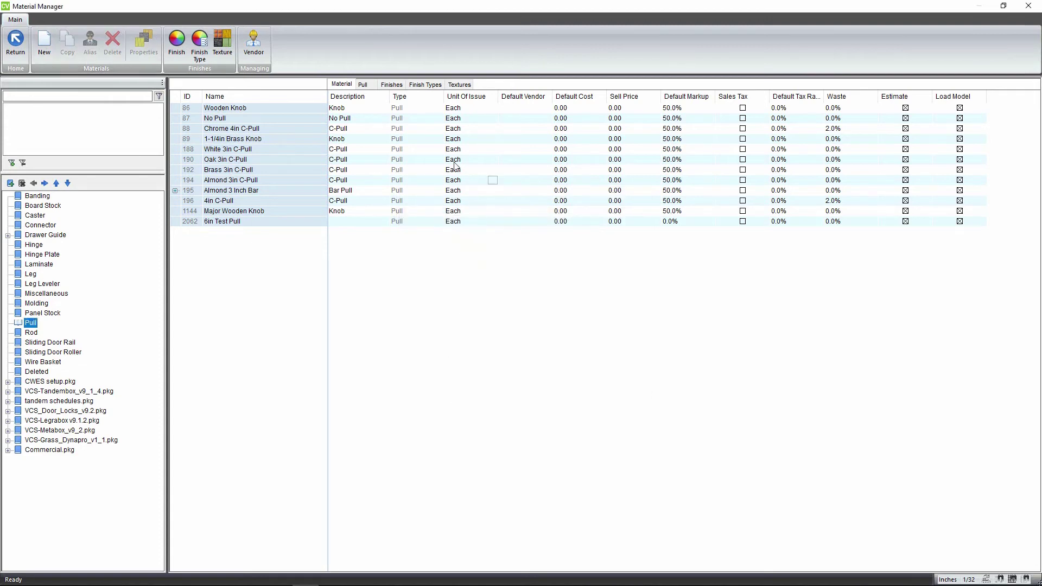
# Step: Show the pull columns, open the 6in Test Pull name, and dismiss No Pull's context menu
pyautogui.click(372, 85)
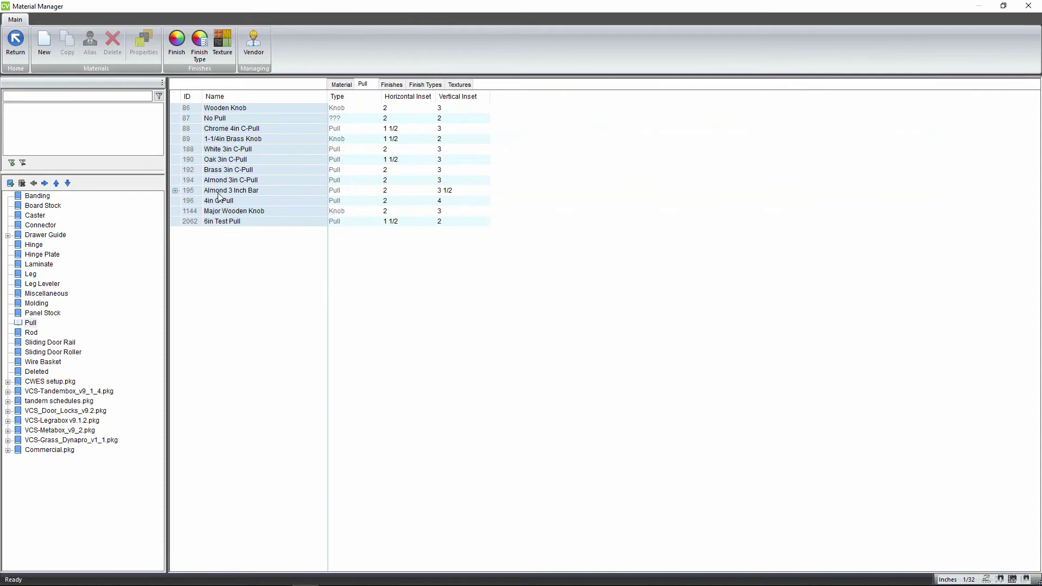
pyautogui.doubleClick(223, 222)
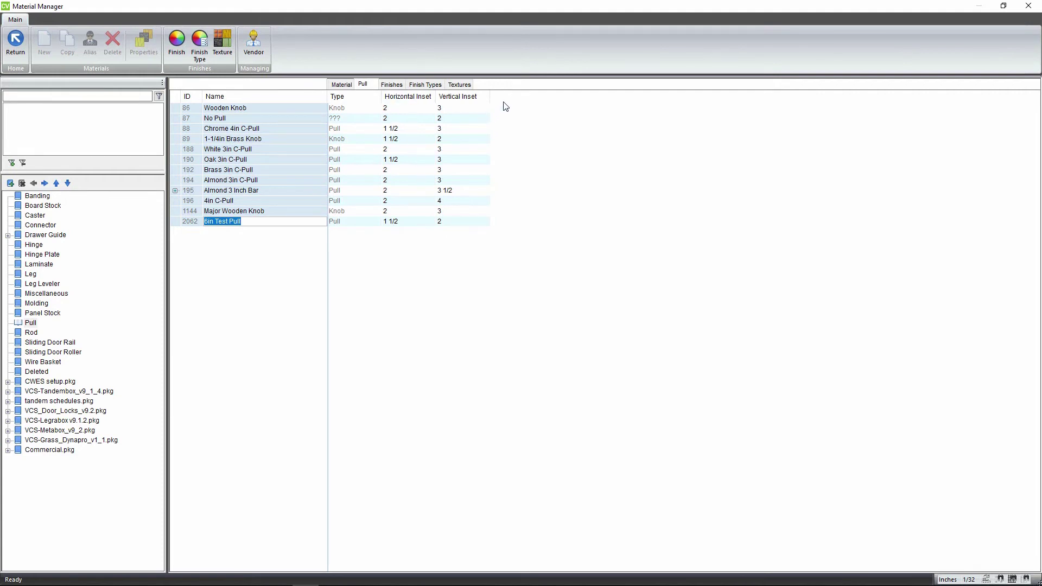
pyautogui.rightClick(525, 121)
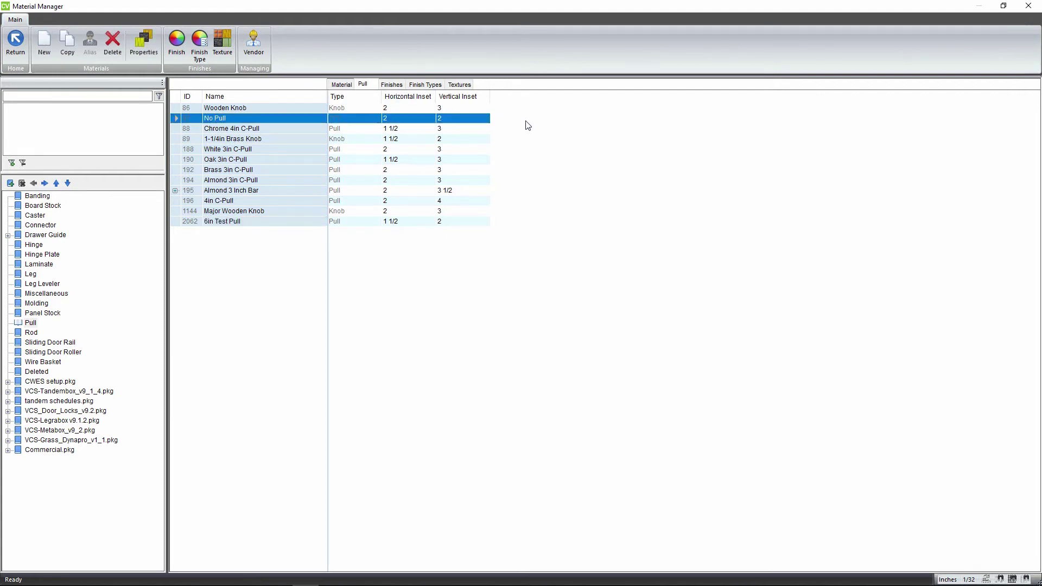
pyautogui.click(561, 221)
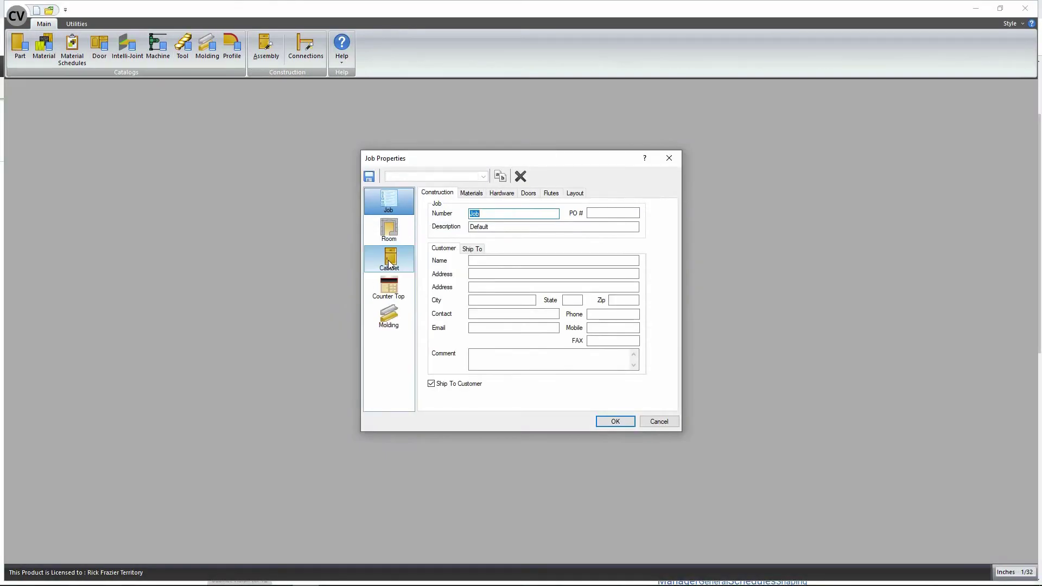
# Step: Under Cabinet > Doors, search 'Oak' in the door material picker and keep Oak
pyautogui.click(390, 261)
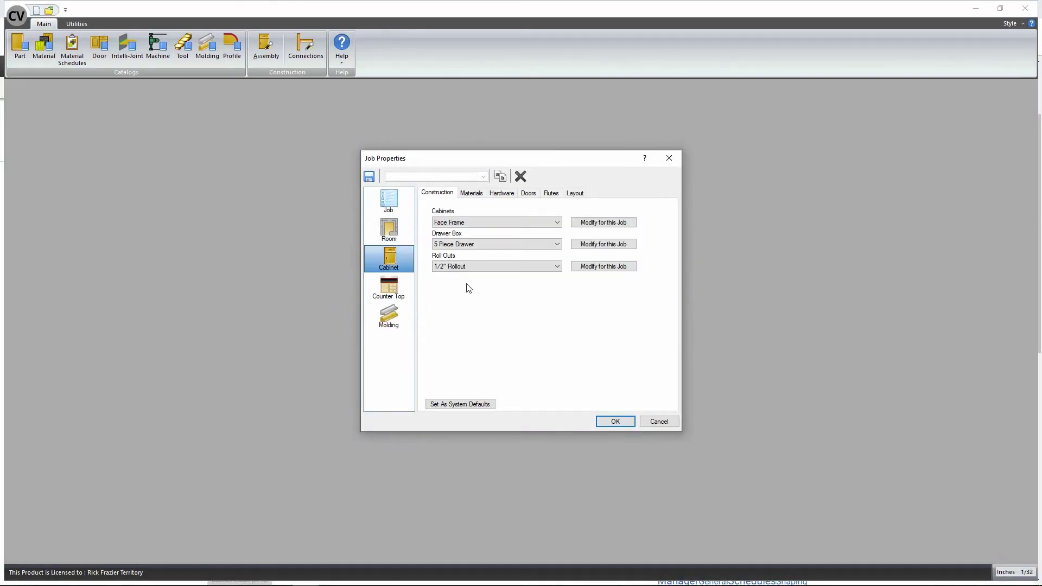
pyautogui.click(529, 195)
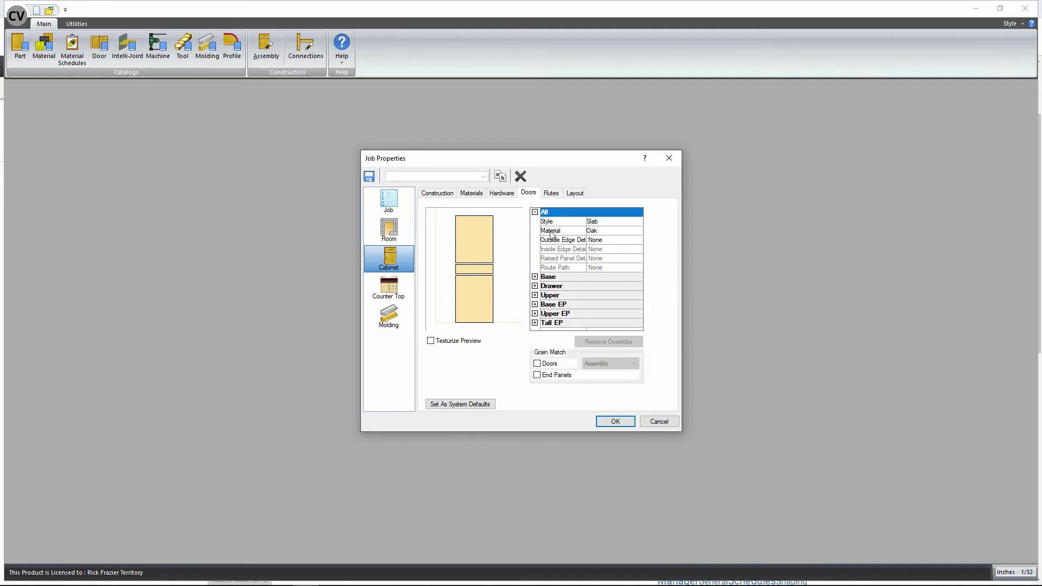
pyautogui.click(598, 234)
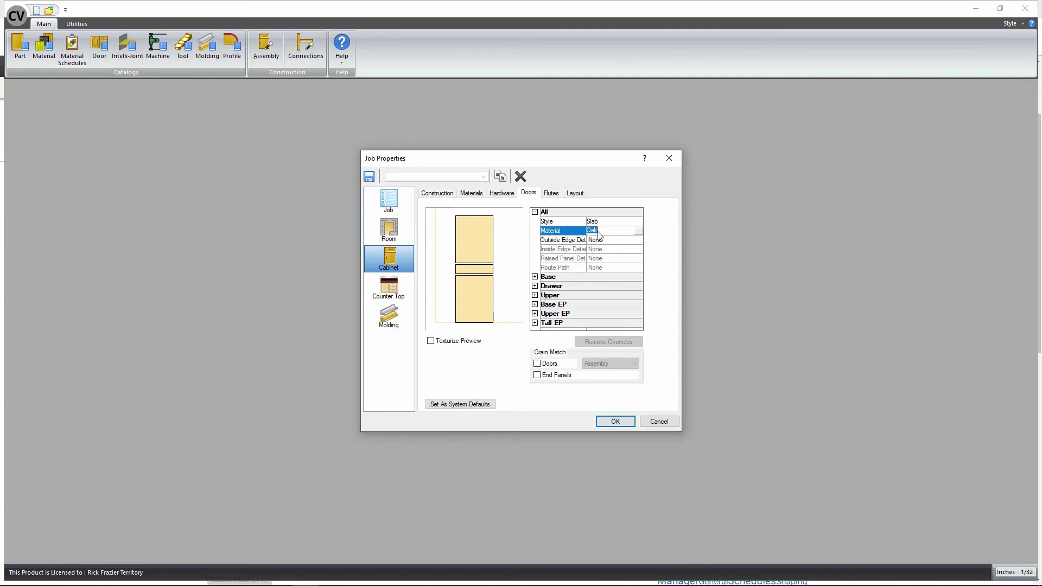
pyautogui.click(639, 232)
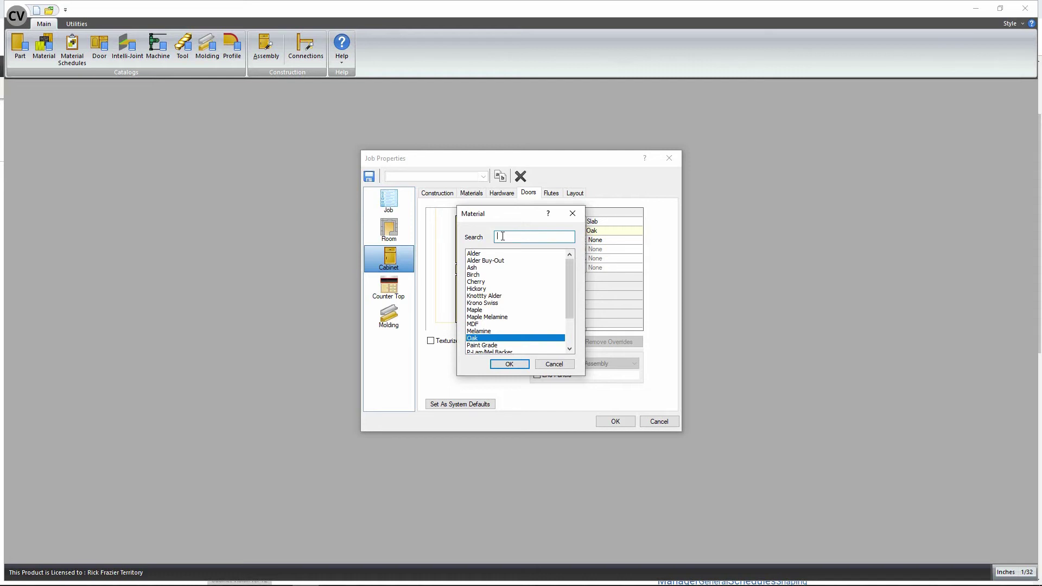
pyautogui.write('Oak')
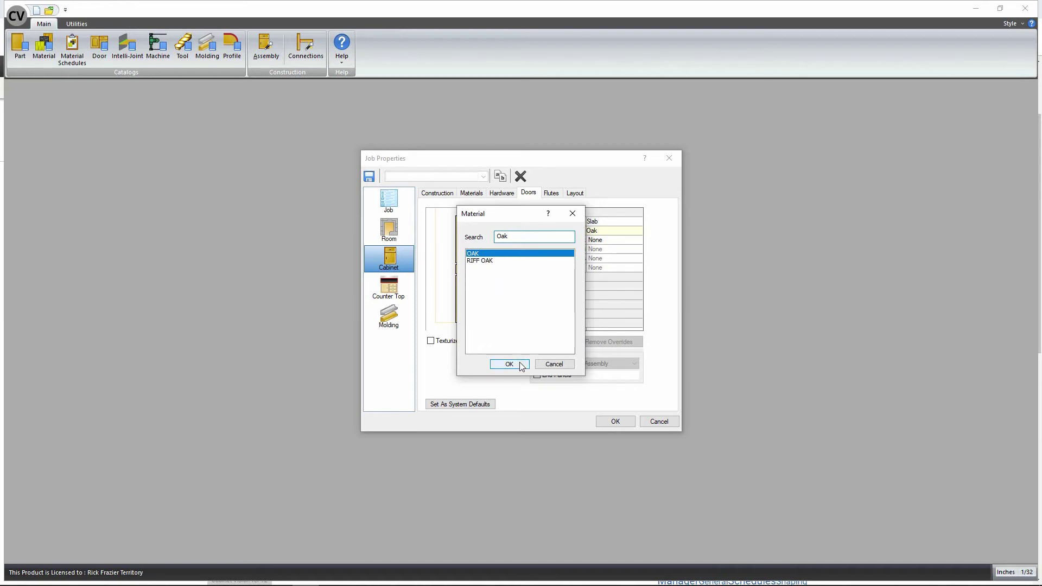
pyautogui.click(549, 364)
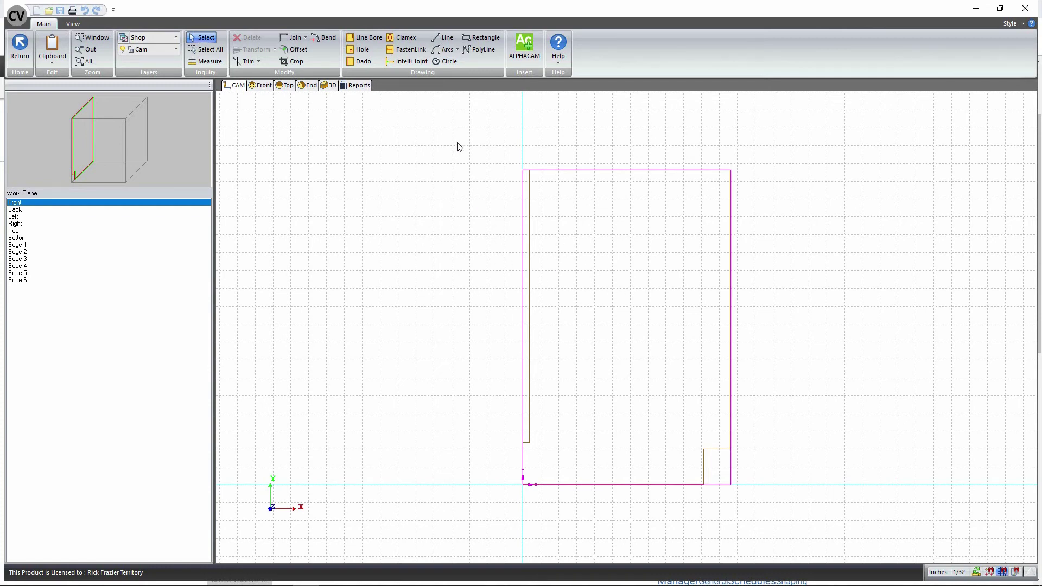
# Step: Draw an 8 by 12 rectangular route inside the panel and select it
pyautogui.click(481, 37)
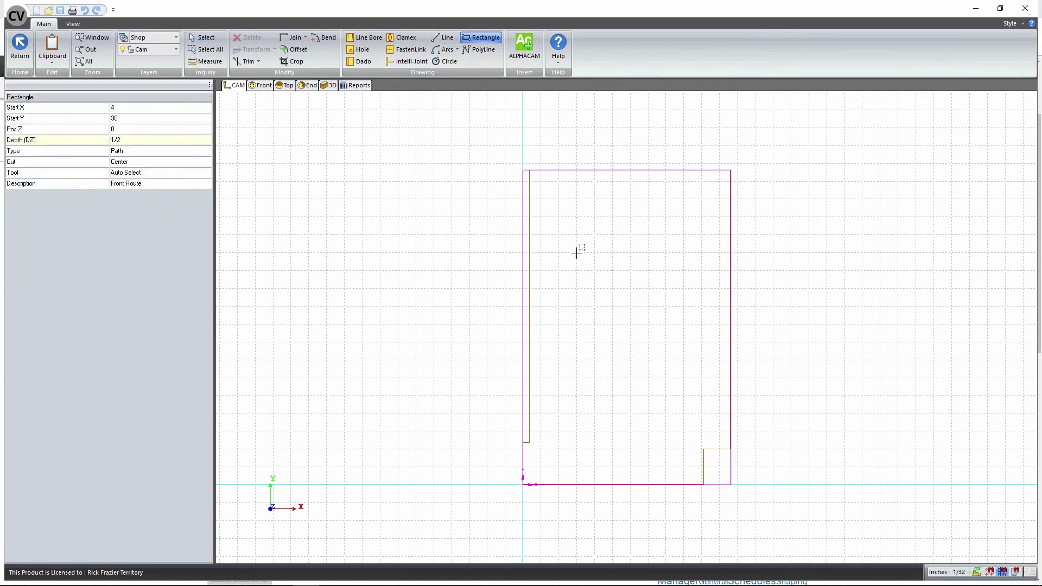
pyautogui.click(593, 253)
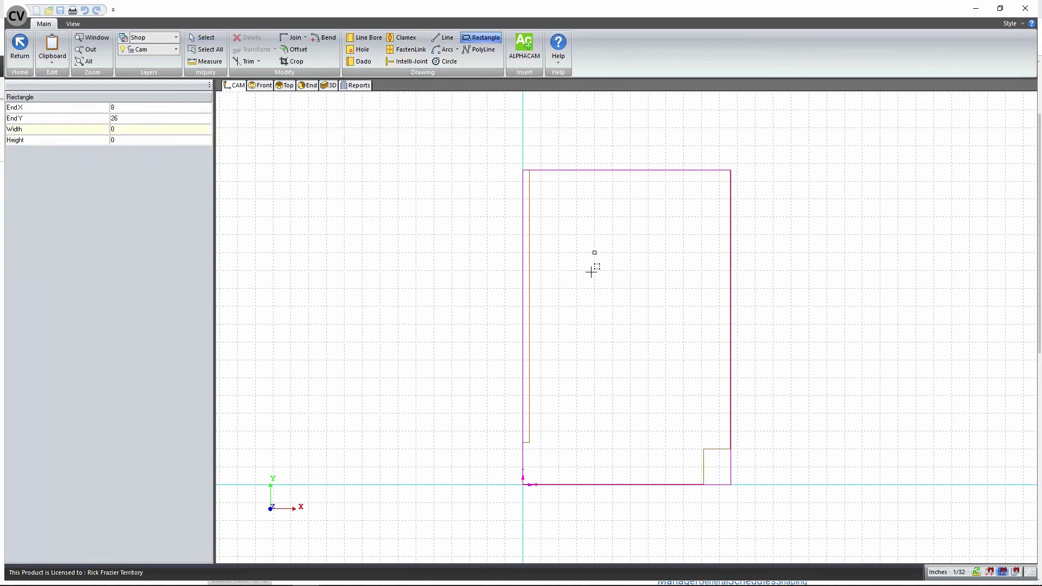
pyautogui.click(661, 359)
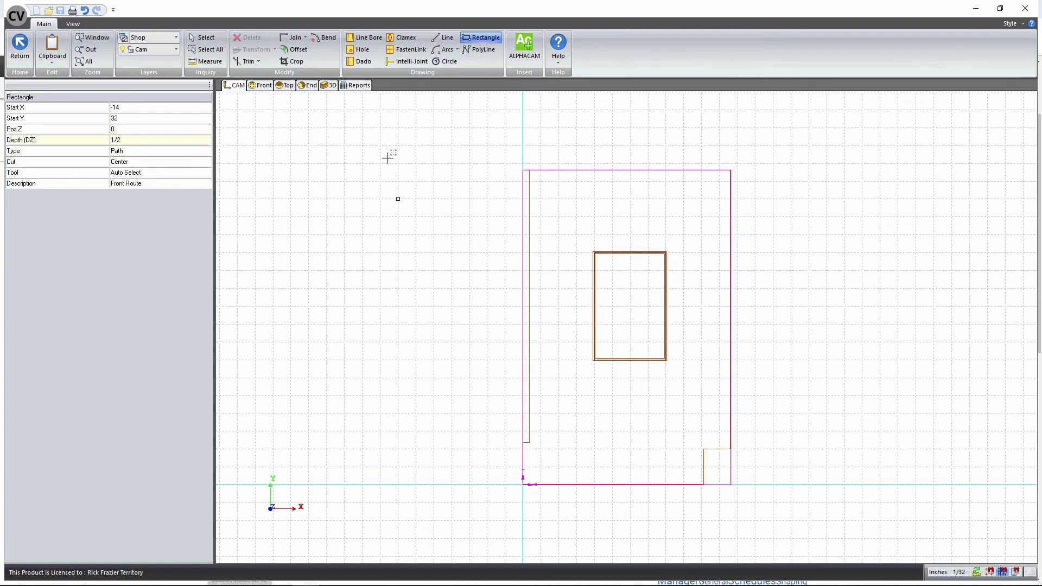
pyautogui.click(203, 37)
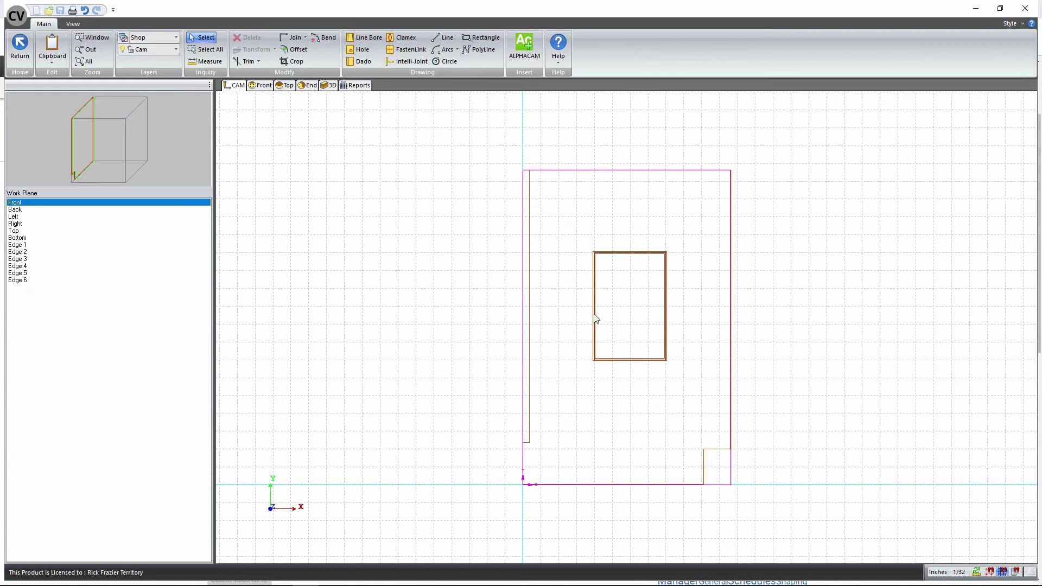
pyautogui.click(595, 319)
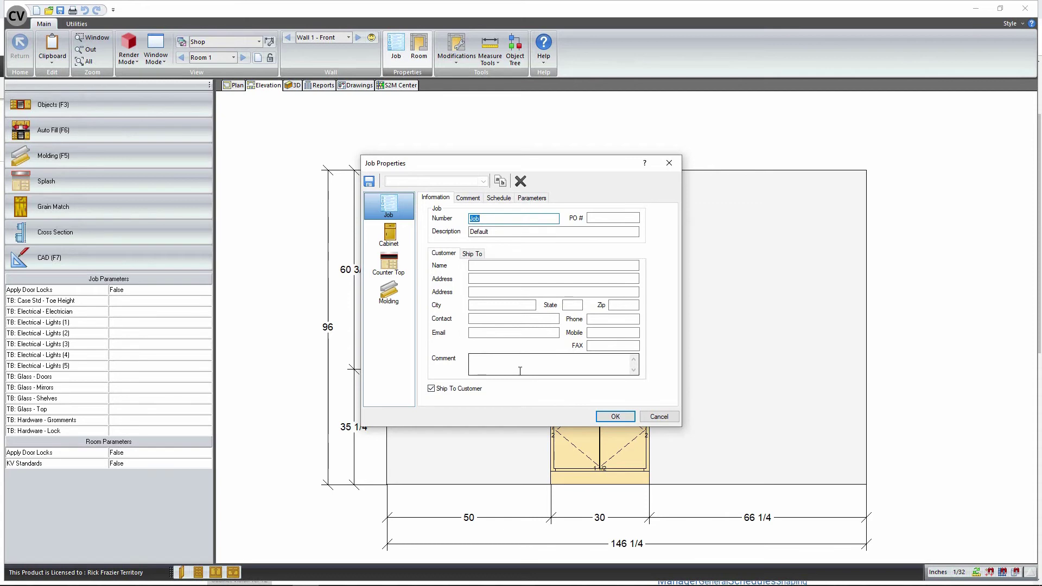
# Step: Enter a long word-wrap test comment in the Comment box and click OK
pyautogui.click(483, 368)
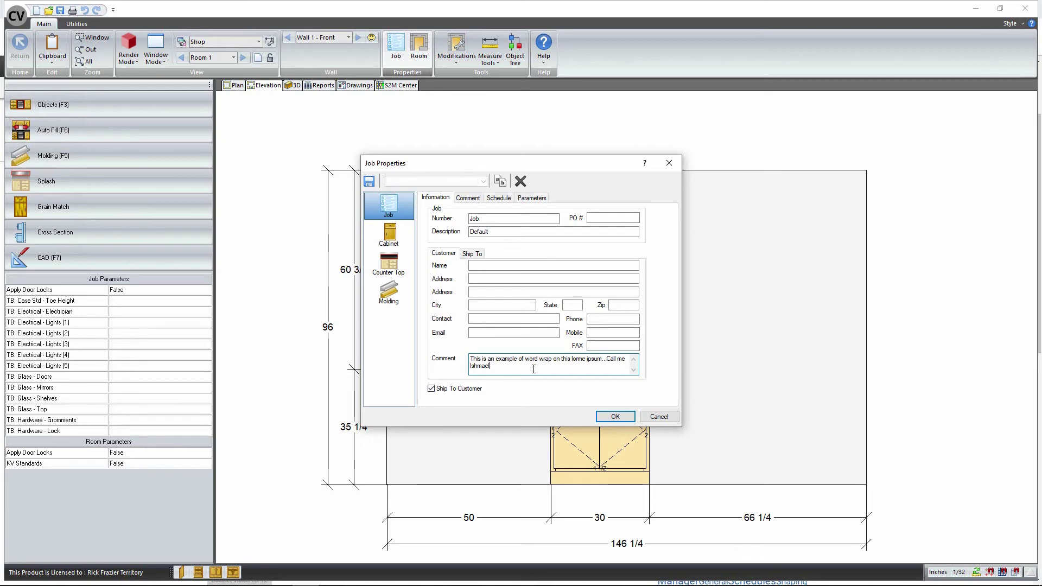
pyautogui.click(615, 416)
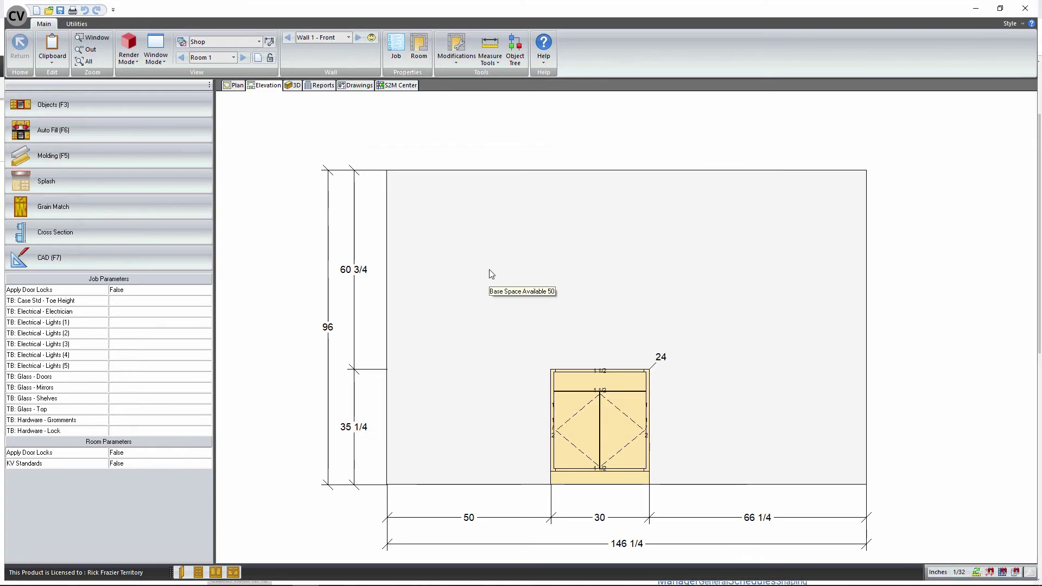
# Step: Toggle Use Radial Menus in the General preferences and close them with OK
pyautogui.click(17, 18)
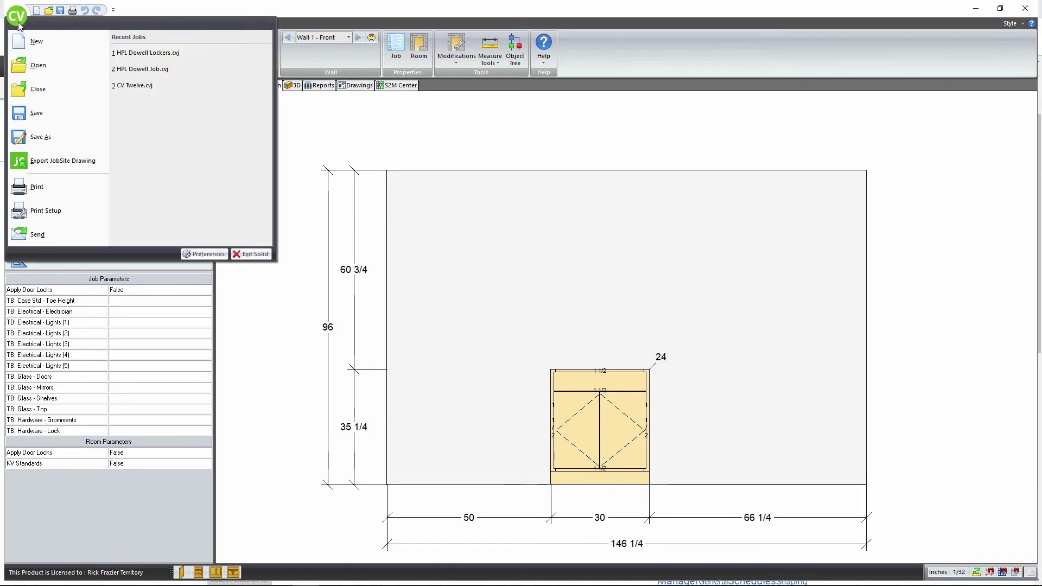
pyautogui.click(199, 253)
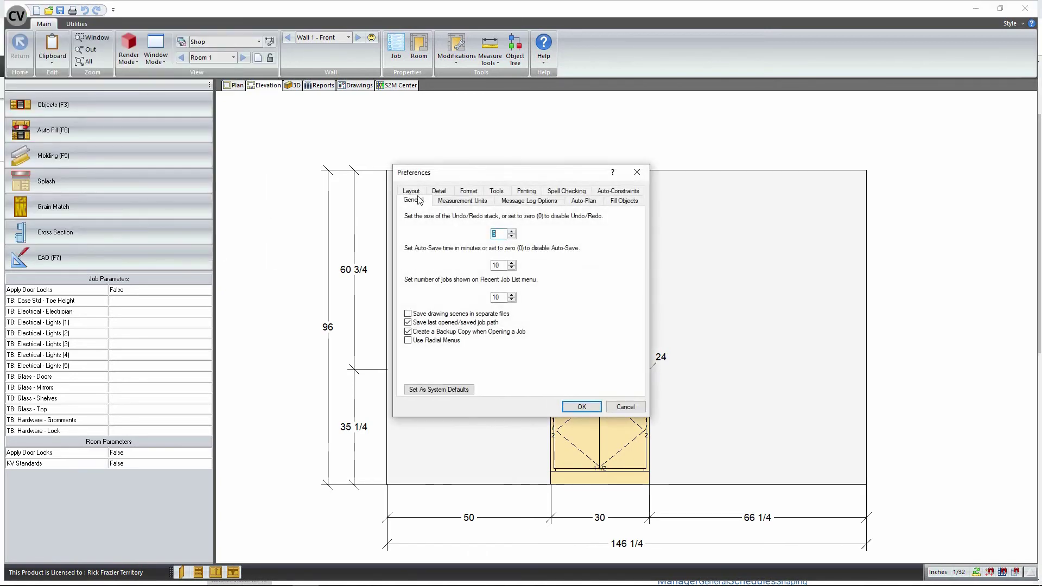
pyautogui.click(408, 341)
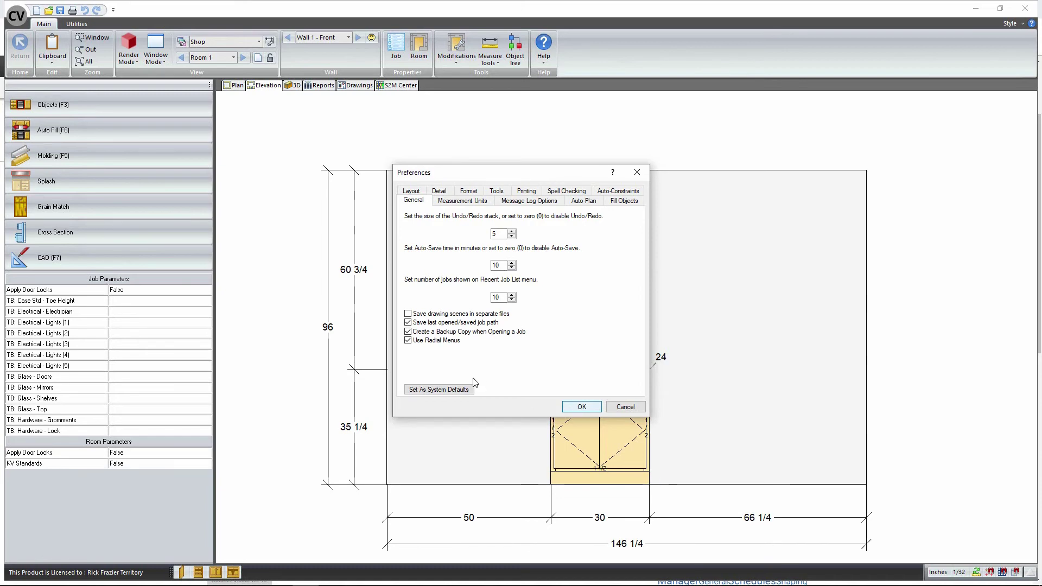
pyautogui.click(582, 407)
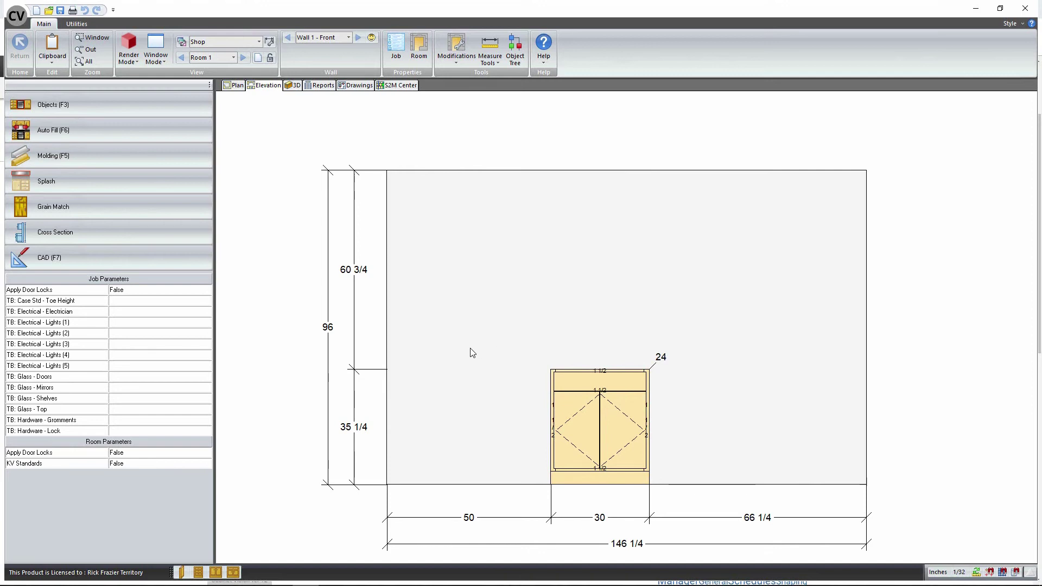
pyautogui.moveTo(472, 352)
pyautogui.rightClick(440, 366)
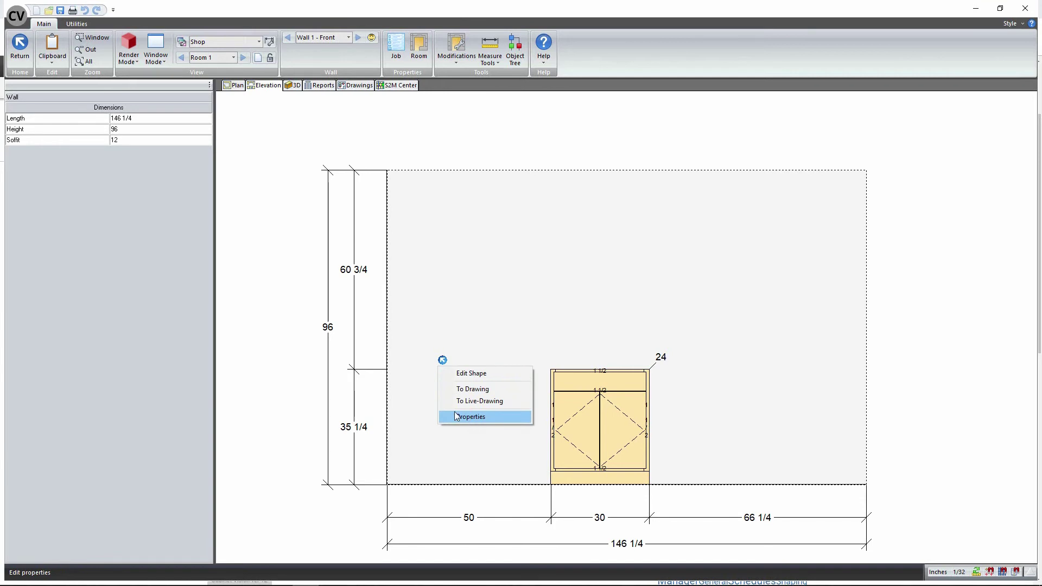
pyautogui.rightClick(270, 263)
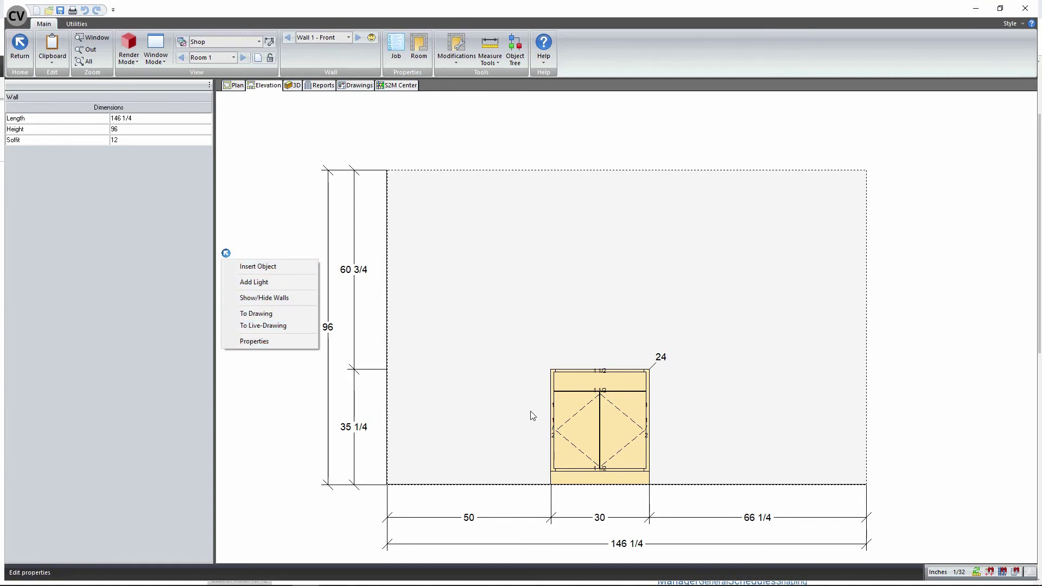
pyautogui.click(580, 427)
pyautogui.rightClick(581, 428)
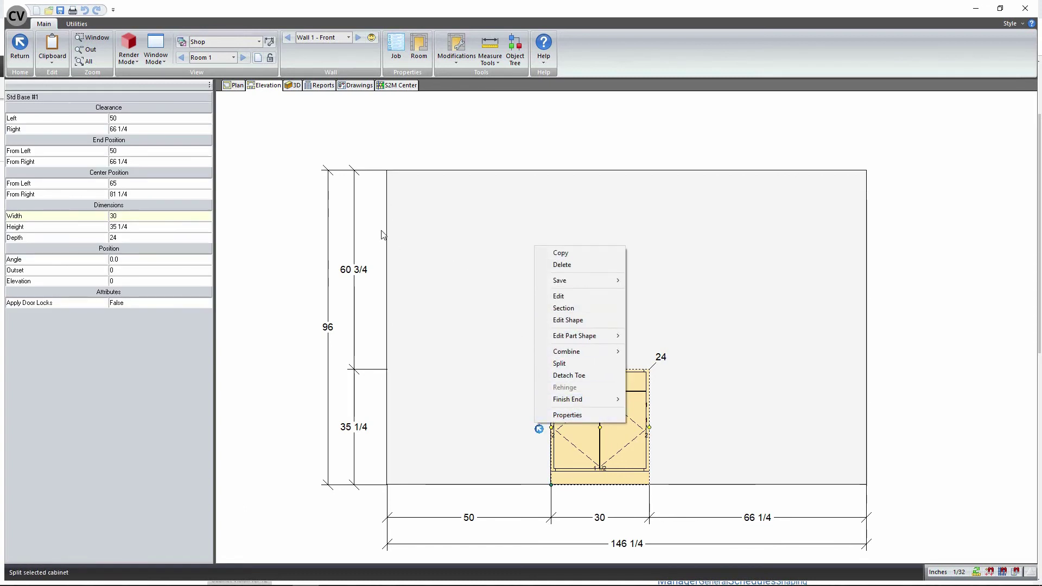
# Step: Reopen Preferences from the CV menu, turn on Use Radial Menus, and confirm with OK
pyautogui.click(21, 26)
pyautogui.click(21, 26)
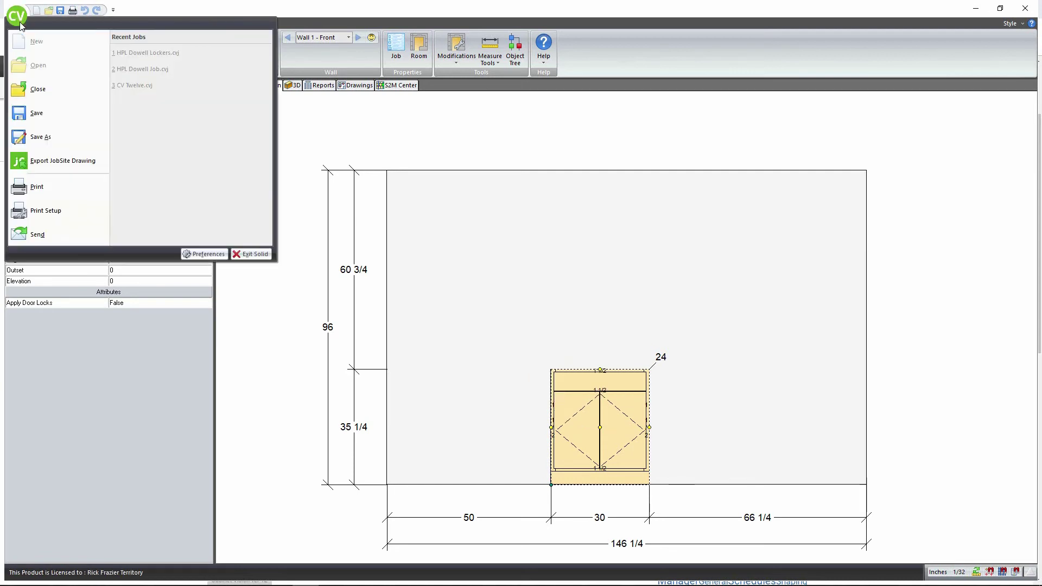
pyautogui.click(193, 259)
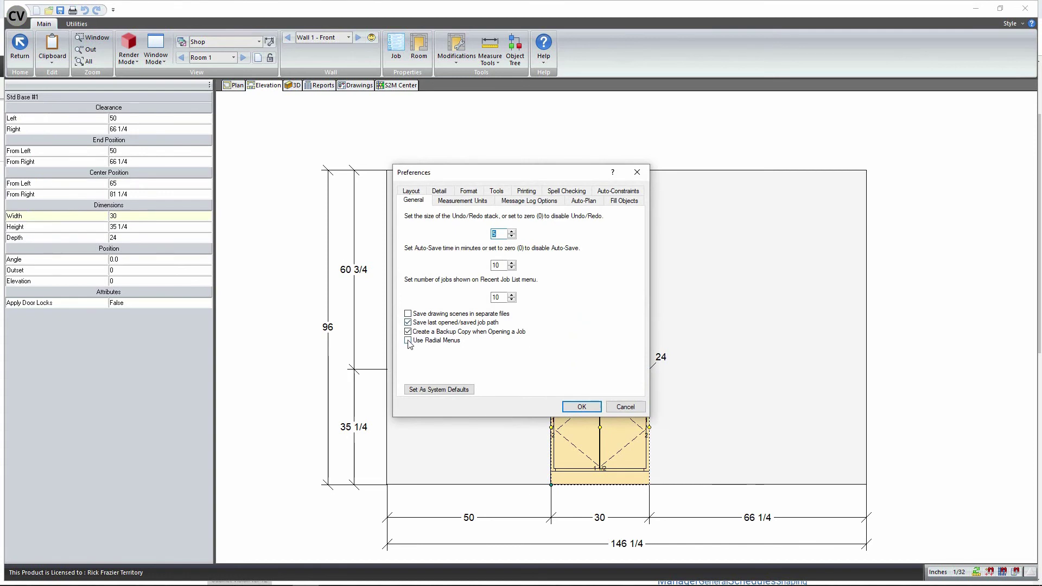
pyautogui.click(409, 341)
pyautogui.click(580, 408)
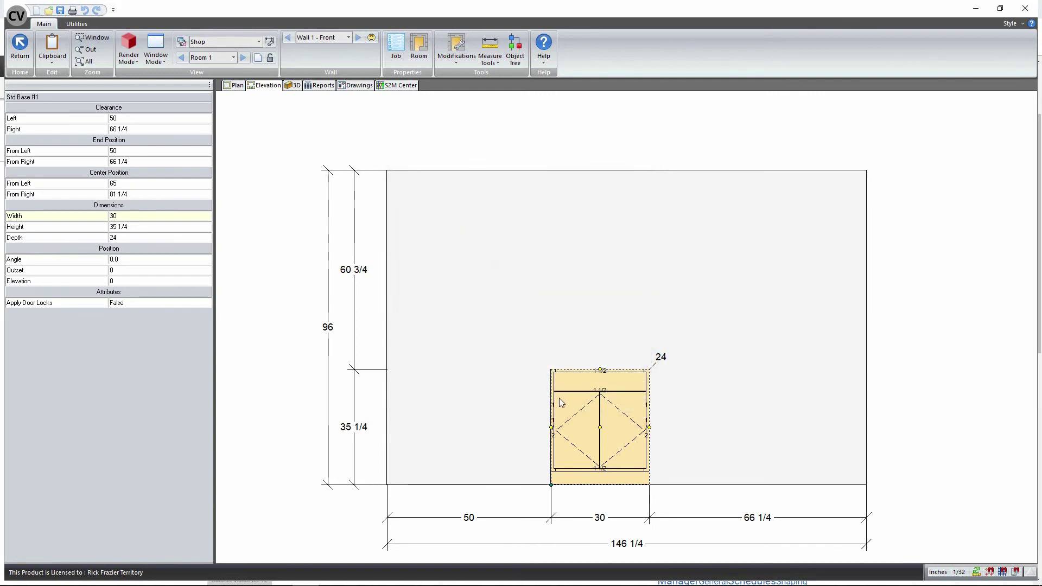
# Step: Bring up the base cabinet's radial quick-action menu and browse its options
pyautogui.rightClick(570, 405)
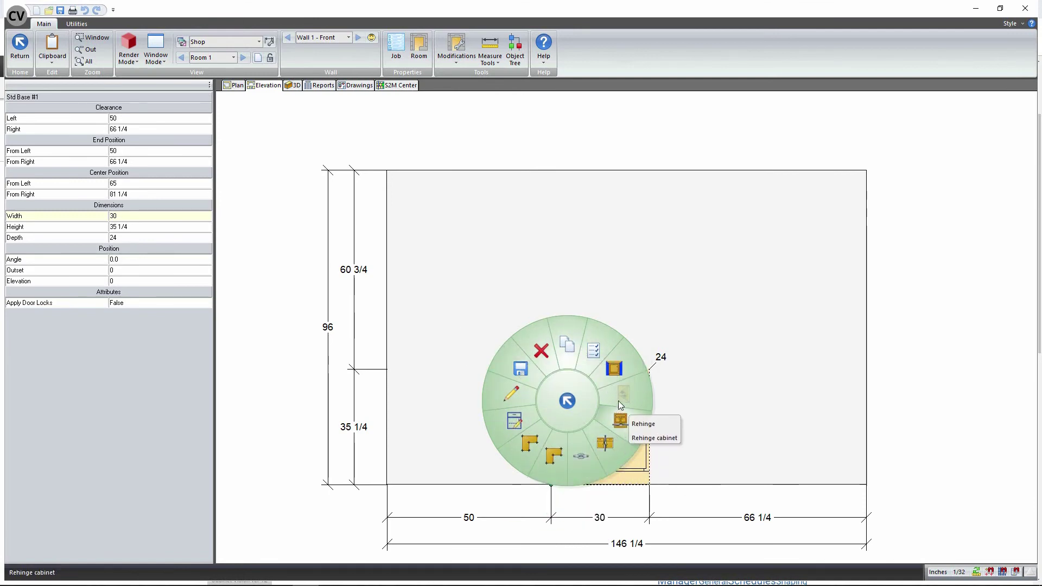
pyautogui.moveTo(597, 356)
pyautogui.moveTo(549, 451)
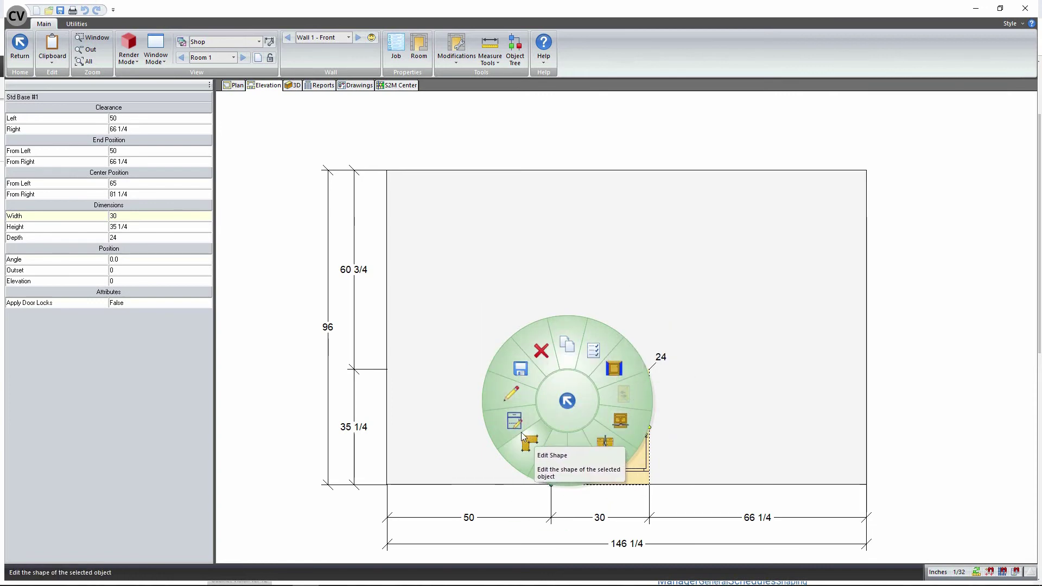
pyautogui.moveTo(524, 374)
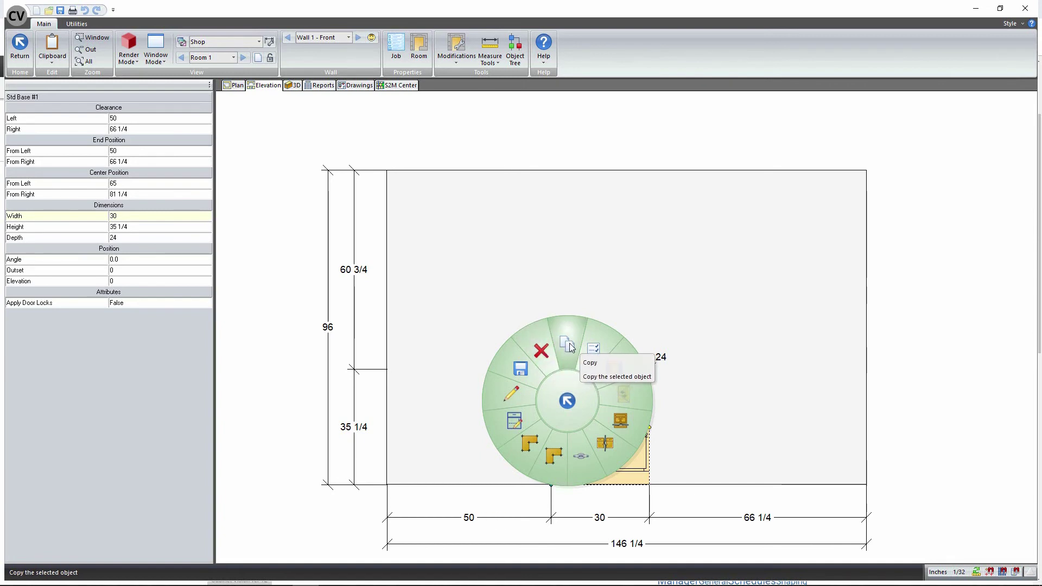
pyautogui.moveTo(551, 471)
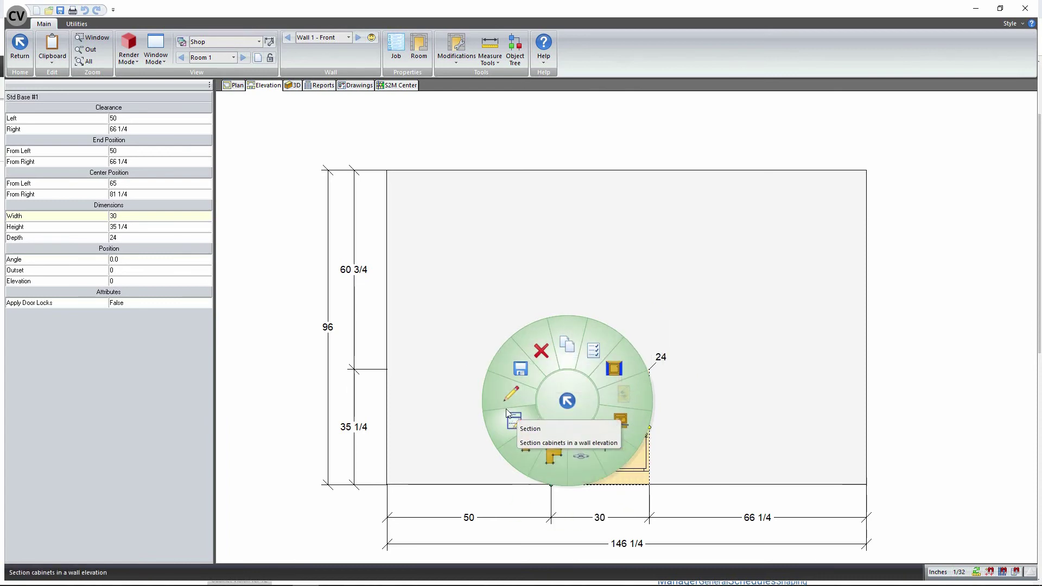
# Step: Show the wall and general drawing radial menus, reopen the cabinet's, then go to Catalogs/Construction
pyautogui.click(423, 285)
pyautogui.click(421, 285)
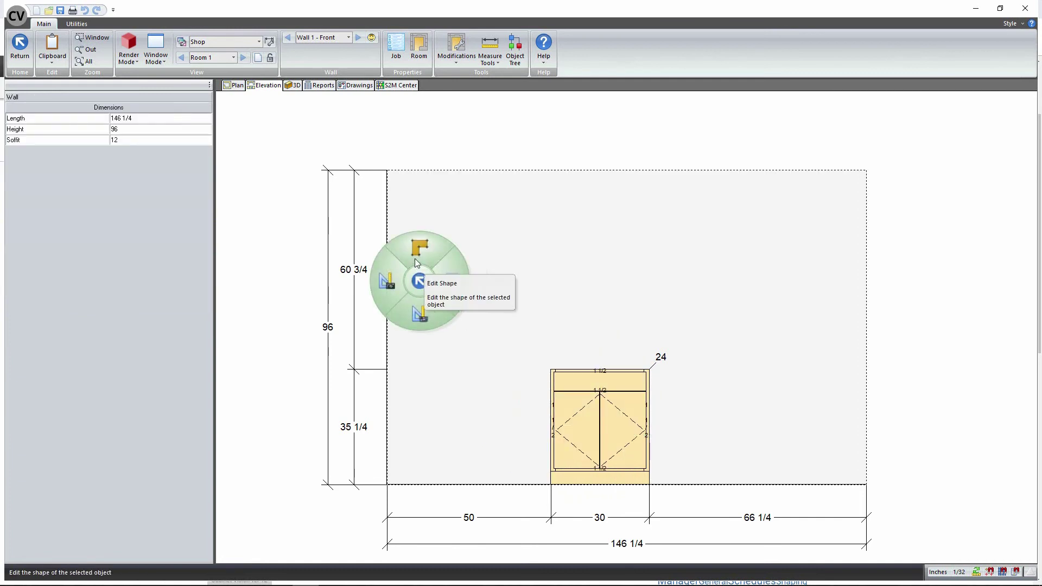
pyautogui.click(264, 339)
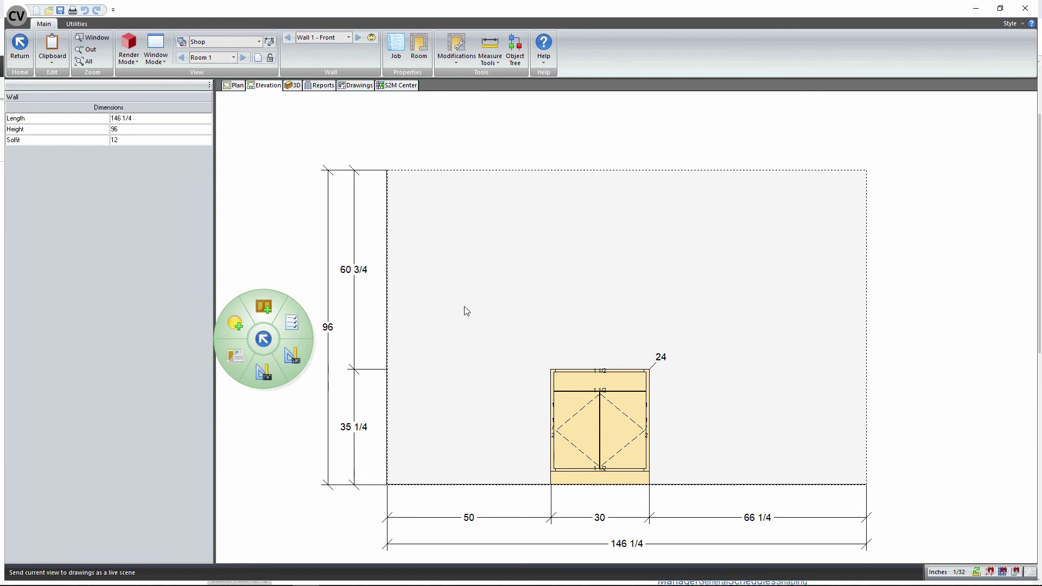
pyautogui.rightClick(483, 305)
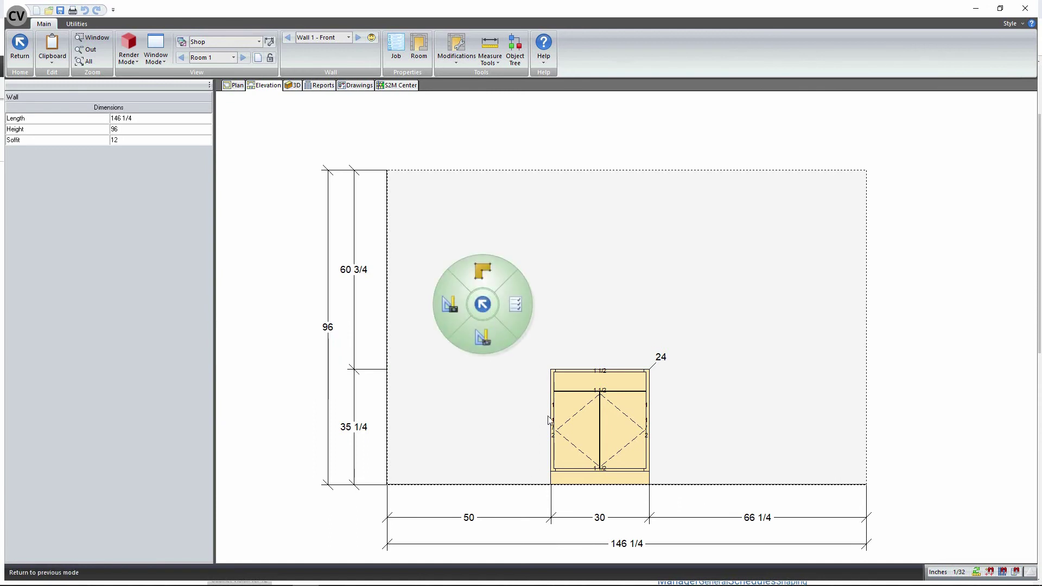
pyautogui.rightClick(580, 425)
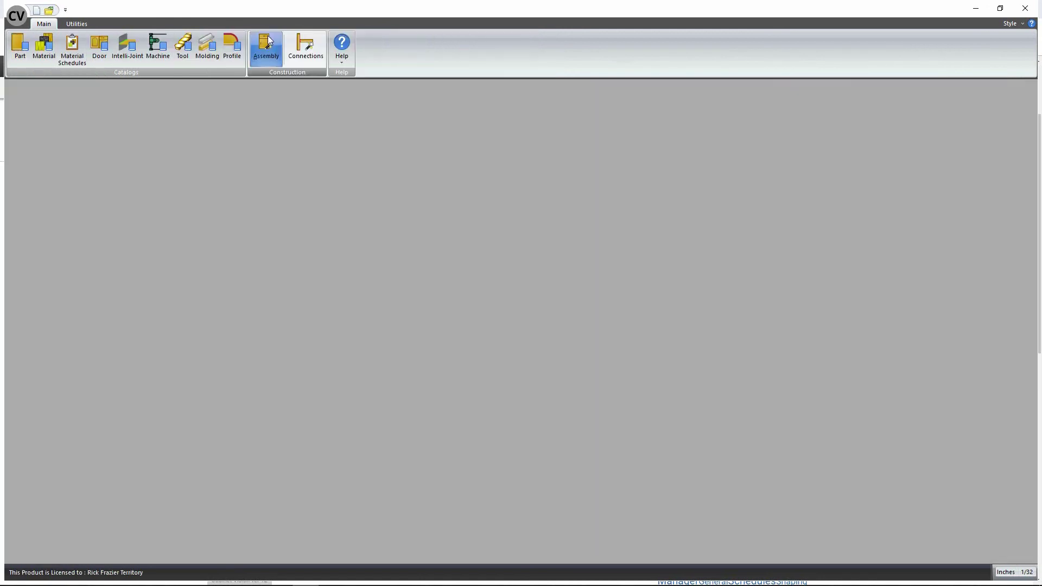
pyautogui.click(275, 60)
# Step: Open the Assembly Manager and review the assembly types, keeping Assembly selected
pyautogui.click(273, 60)
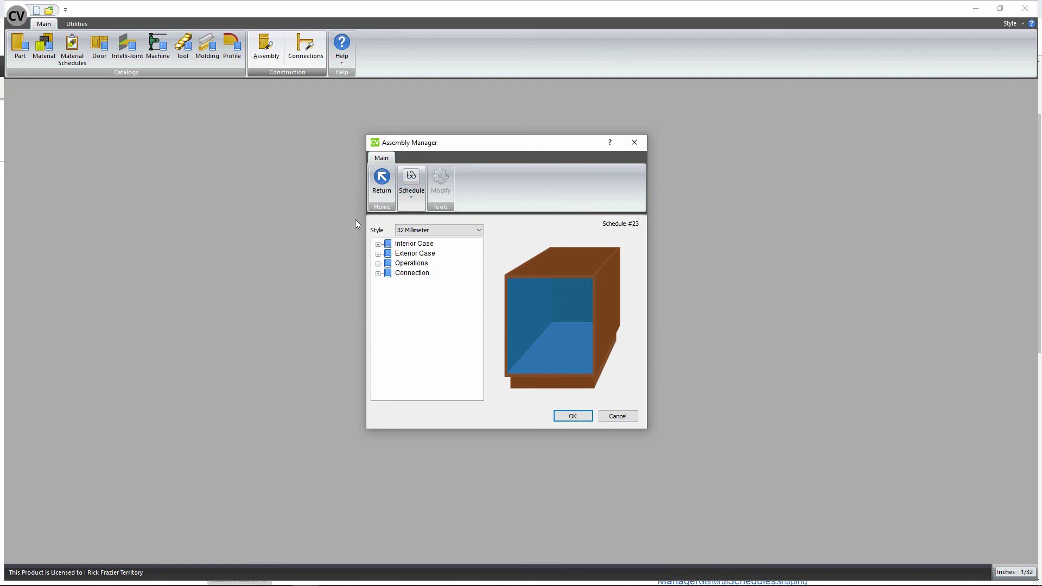
pyautogui.click(411, 194)
pyautogui.click(413, 201)
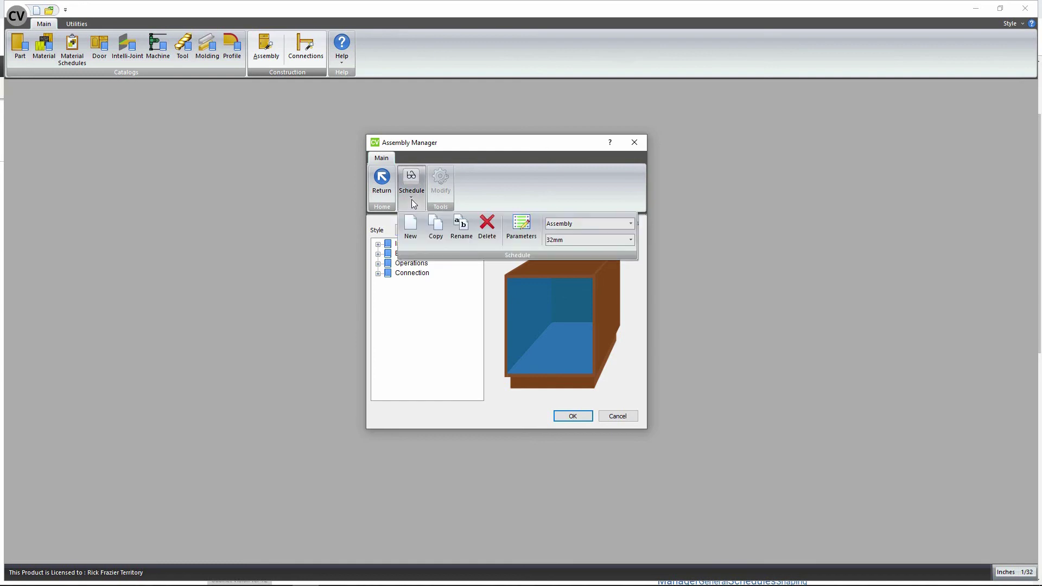
pyautogui.click(632, 225)
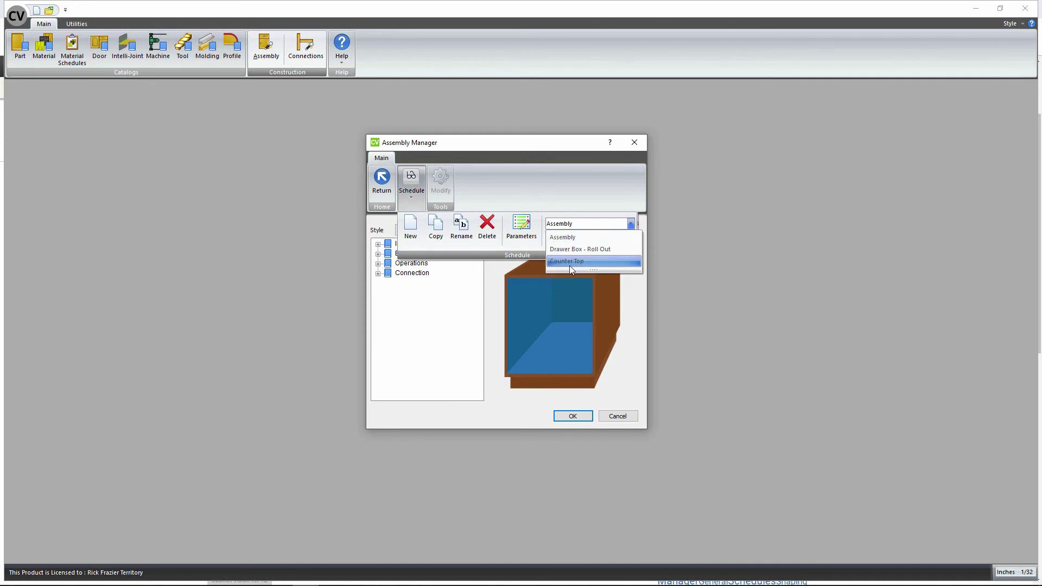
pyautogui.click(564, 238)
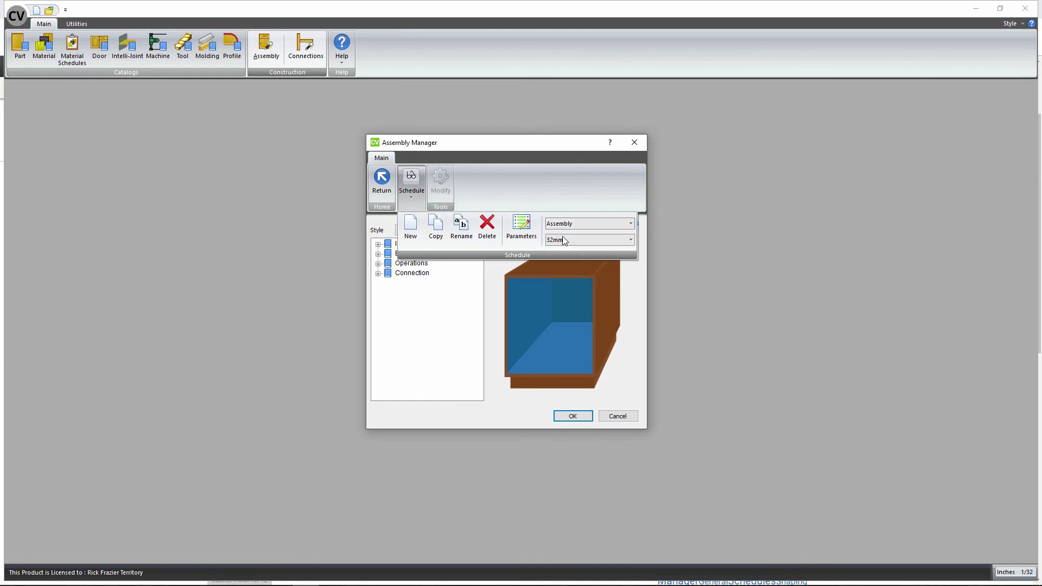
# Step: Browse the construction schedules and choose the 32mm schedule instead of Schedule #23
pyautogui.click(409, 192)
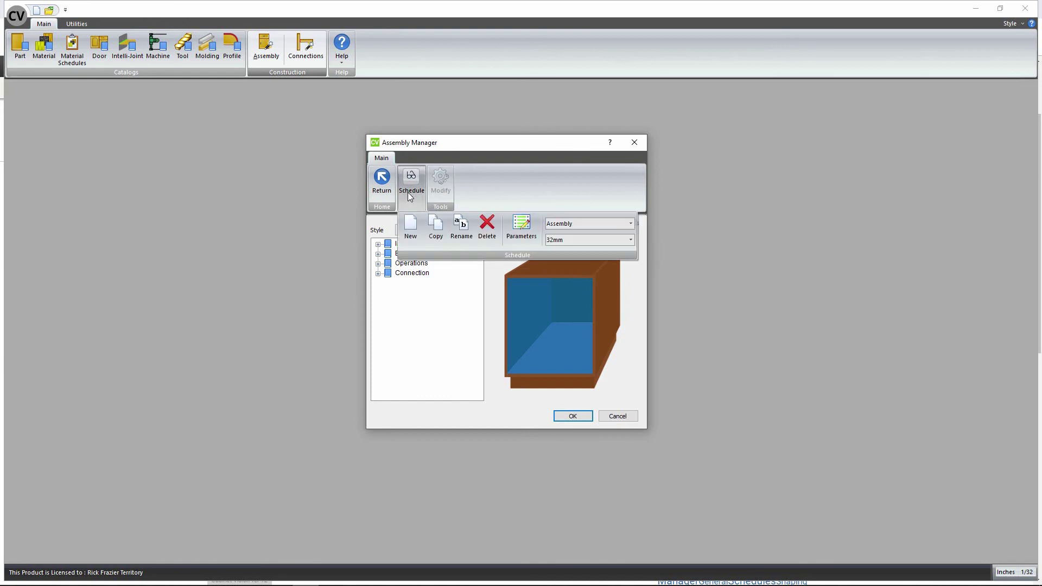
pyautogui.click(631, 240)
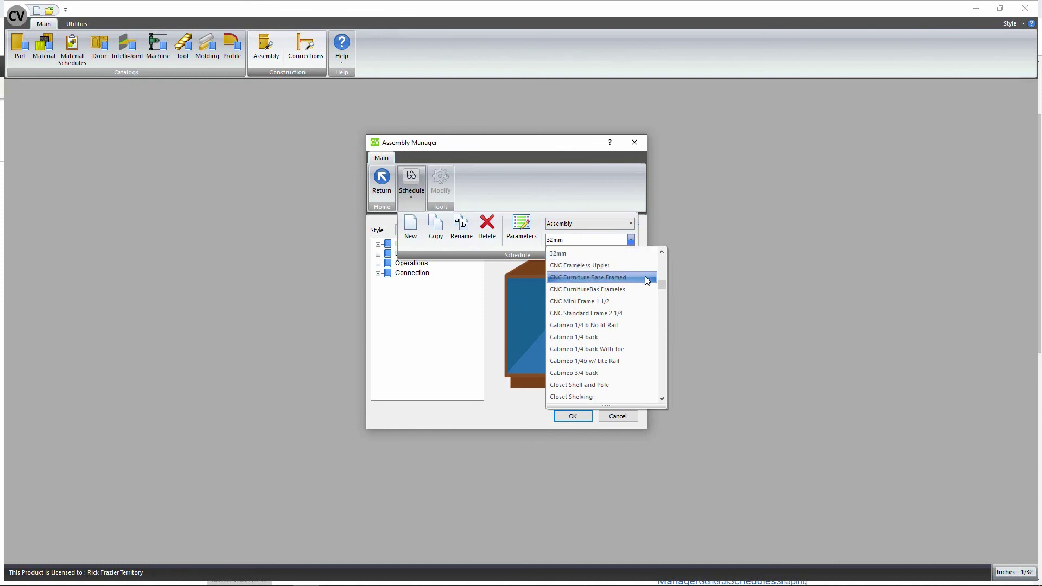
pyautogui.moveTo(663, 283)
pyautogui.mouseDown()
pyautogui.moveTo(663, 261)
pyautogui.moveTo(664, 273)
pyautogui.mouseUp()
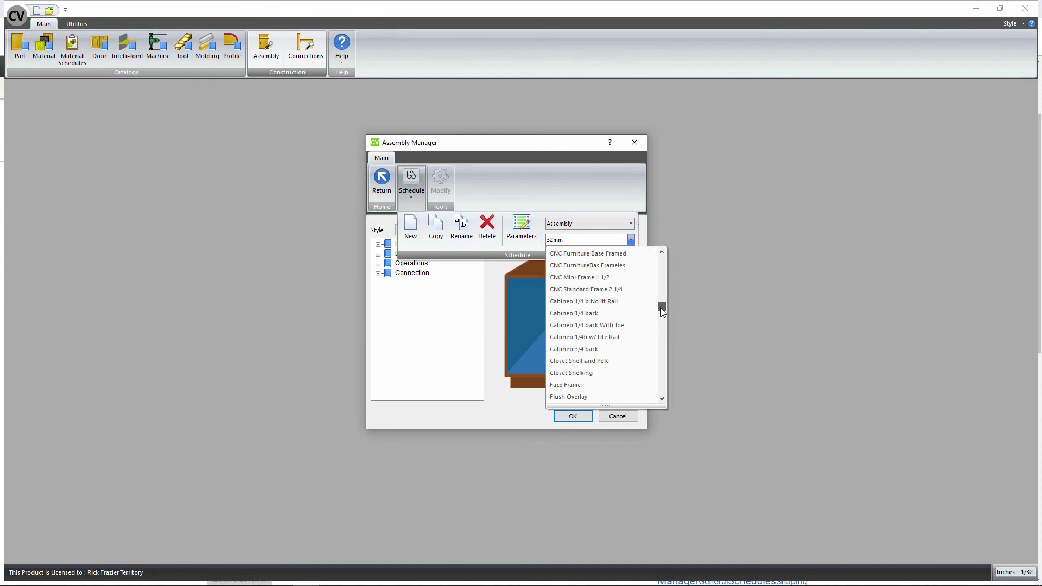
pyautogui.moveTo(661, 315); pyautogui.dragTo(658, 396)
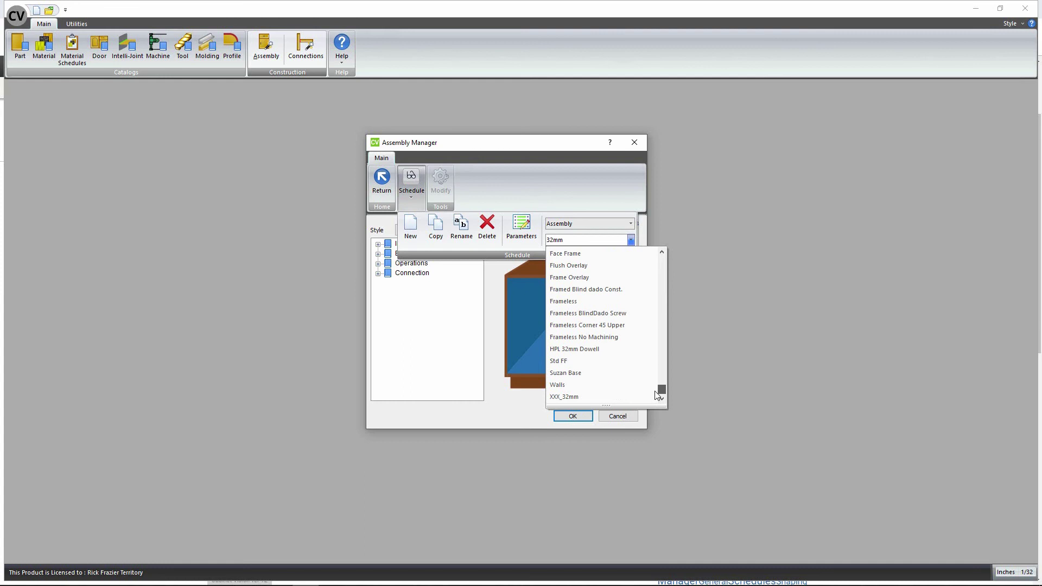
pyautogui.moveTo(658, 395); pyautogui.dragTo(659, 256)
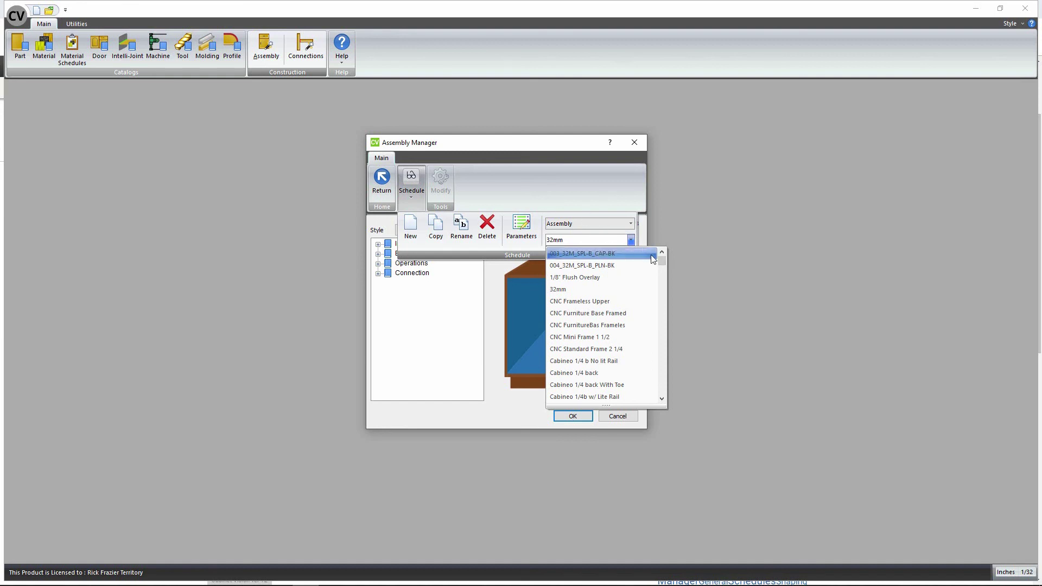
pyautogui.moveTo(664, 260); pyautogui.dragTo(664, 294)
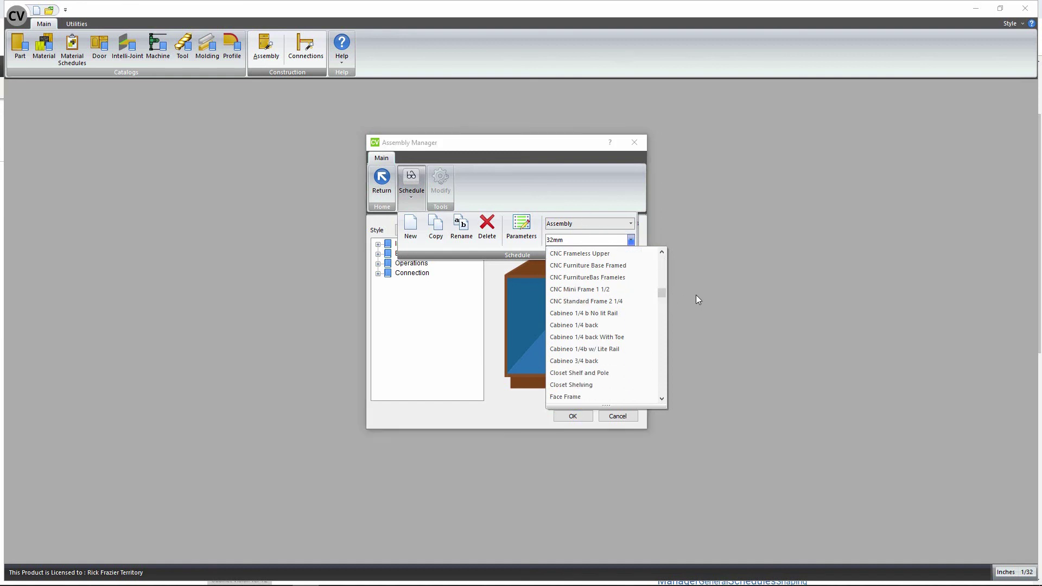
# Step: Expand Connection to list Adjustable Shelf, Deck, Divider, Finished End and Toe Kick
pyautogui.click(513, 194)
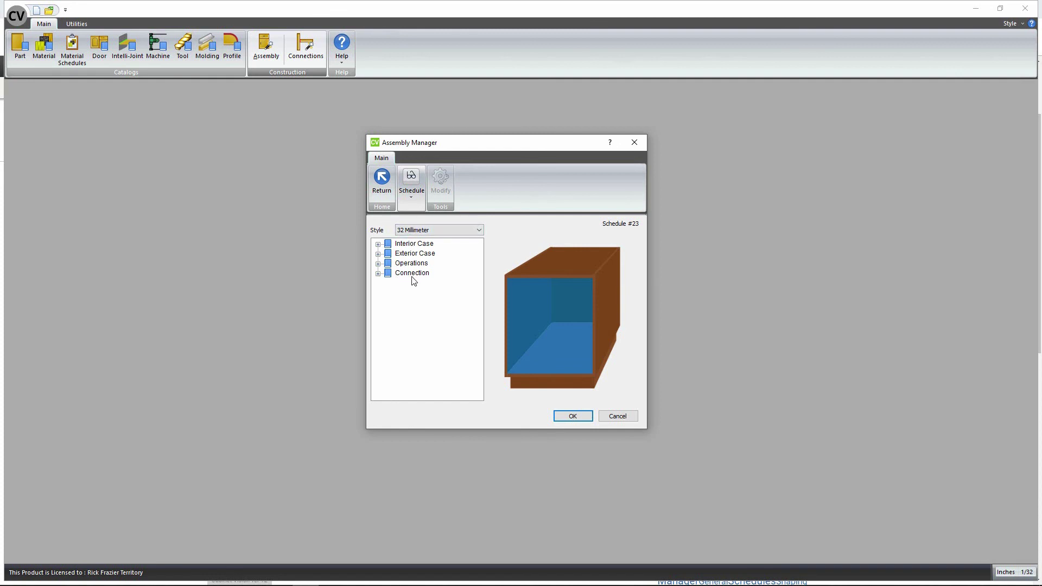
pyautogui.click(379, 274)
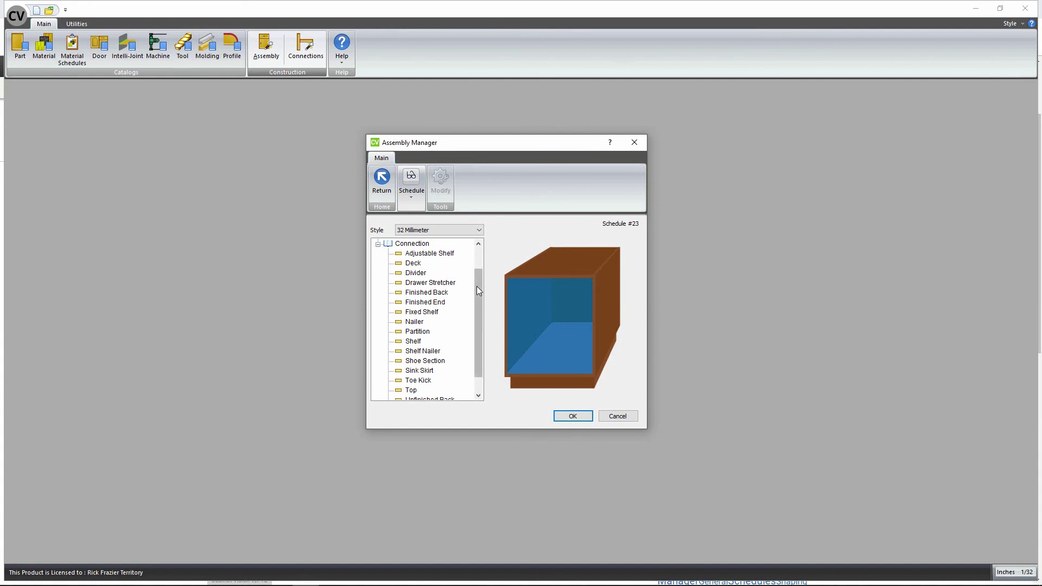
pyautogui.moveTo(478, 285); pyautogui.dragTo(481, 260)
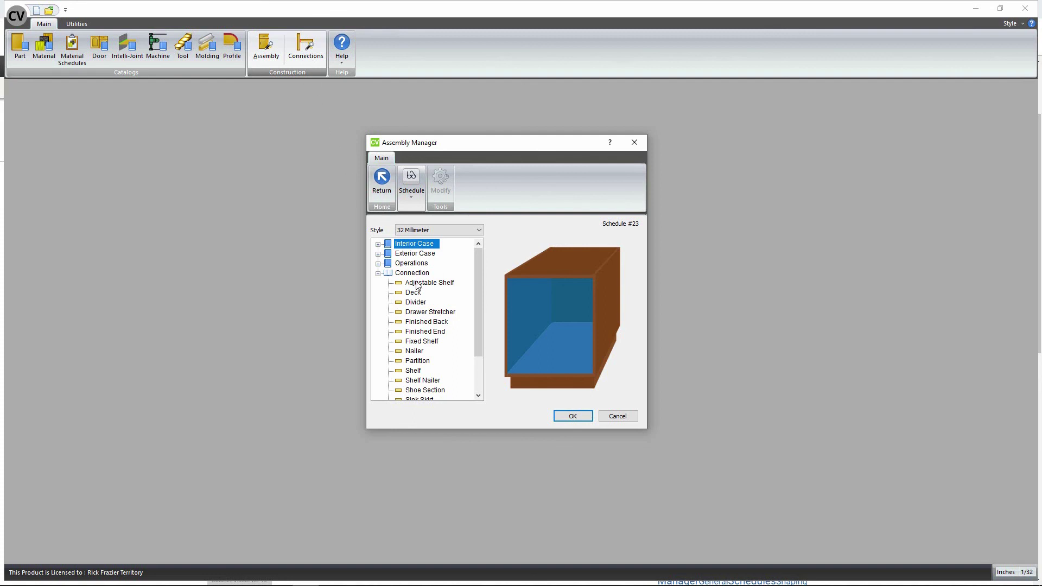
pyautogui.moveTo(476, 324)
pyautogui.mouseDown()
pyautogui.moveTo(479, 380)
pyautogui.moveTo(477, 304)
pyautogui.mouseUp()
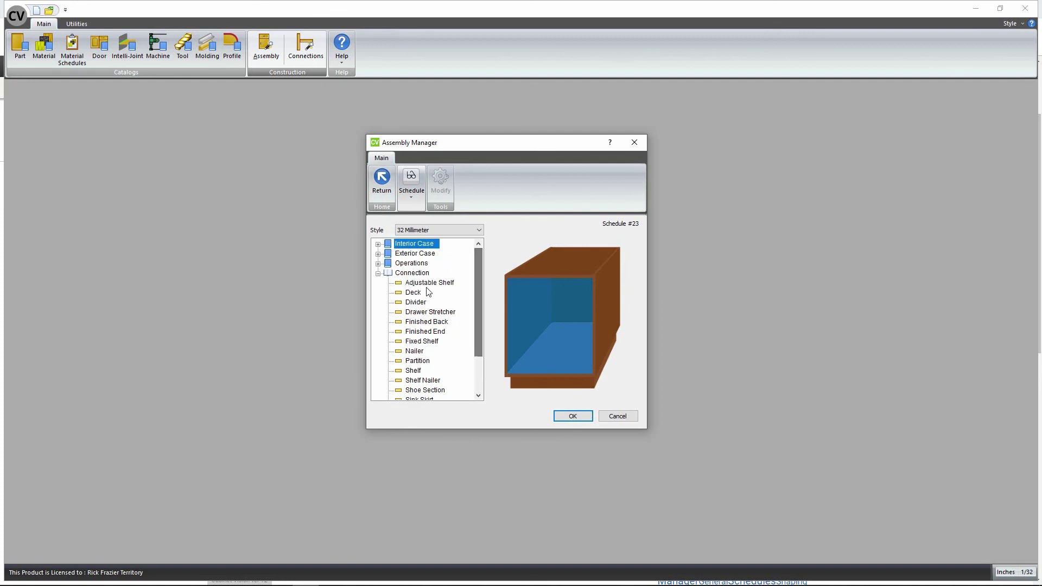